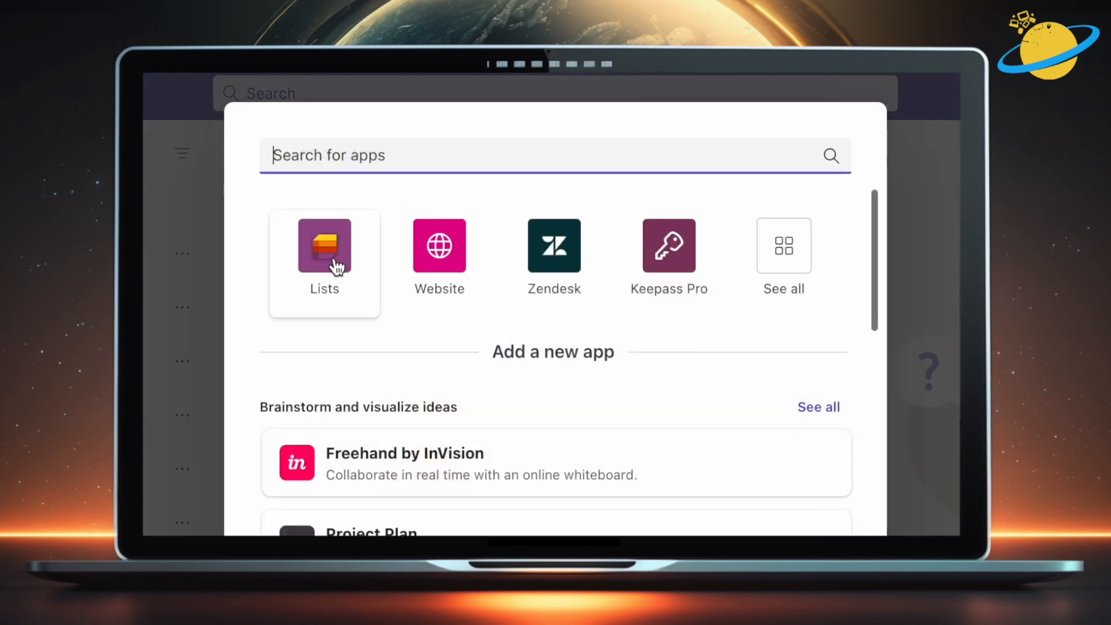
# - Search the available apps for "lists" and add Lists as a tab in the Marketing Team's General channel
pyautogui.write('lists')
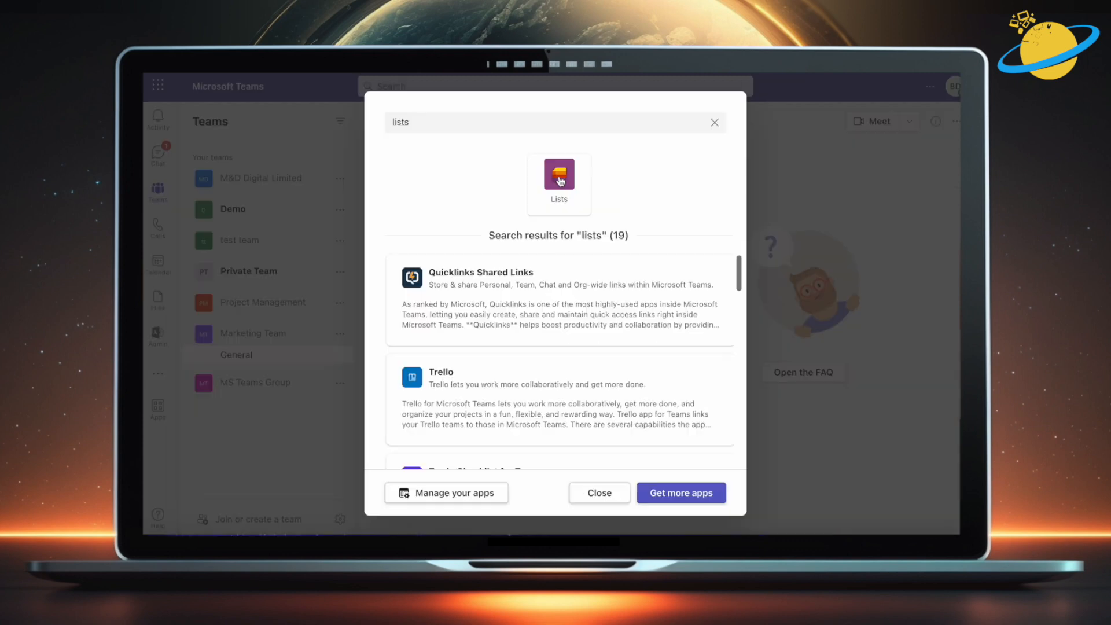
pyautogui.click(562, 256)
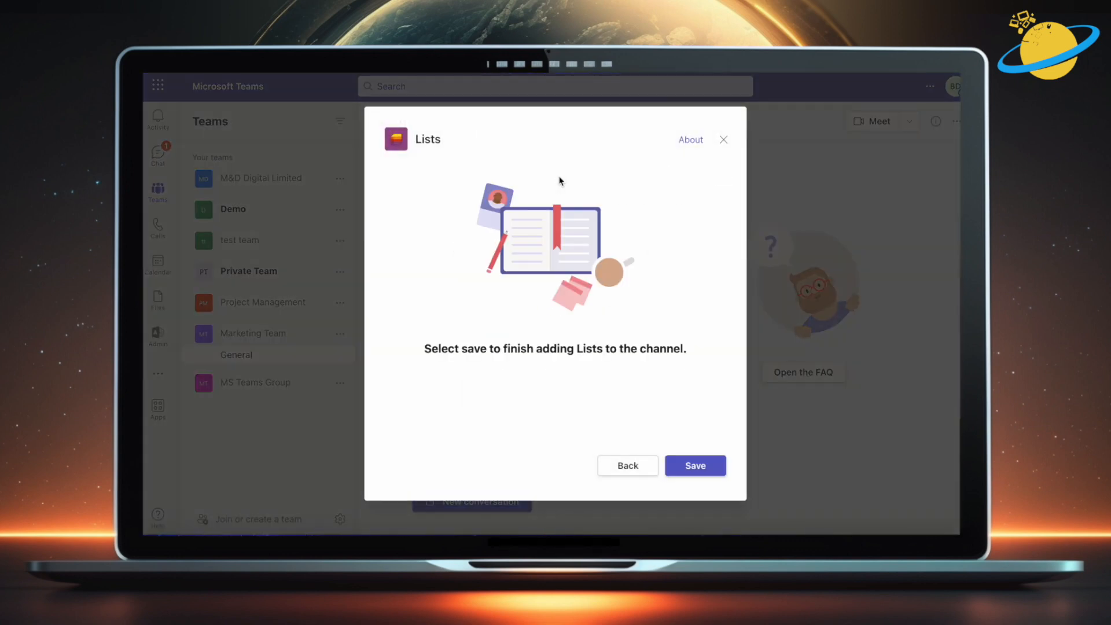
pyautogui.click(699, 466)
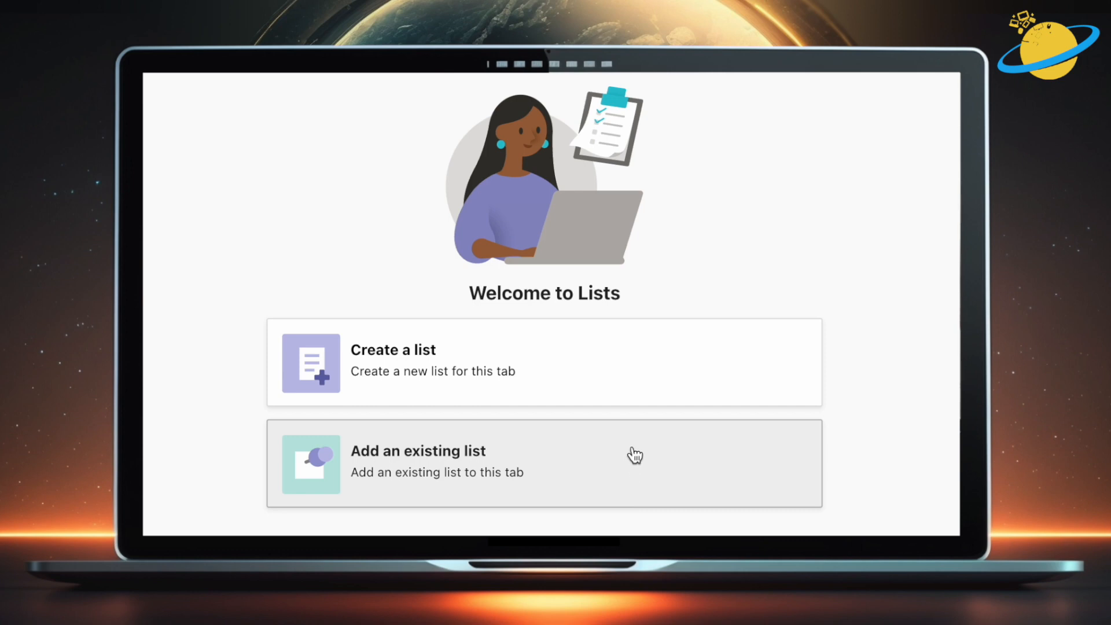
# - Start creating a new list for this tab and look through the templates from Microsoft
pyautogui.click(640, 380)
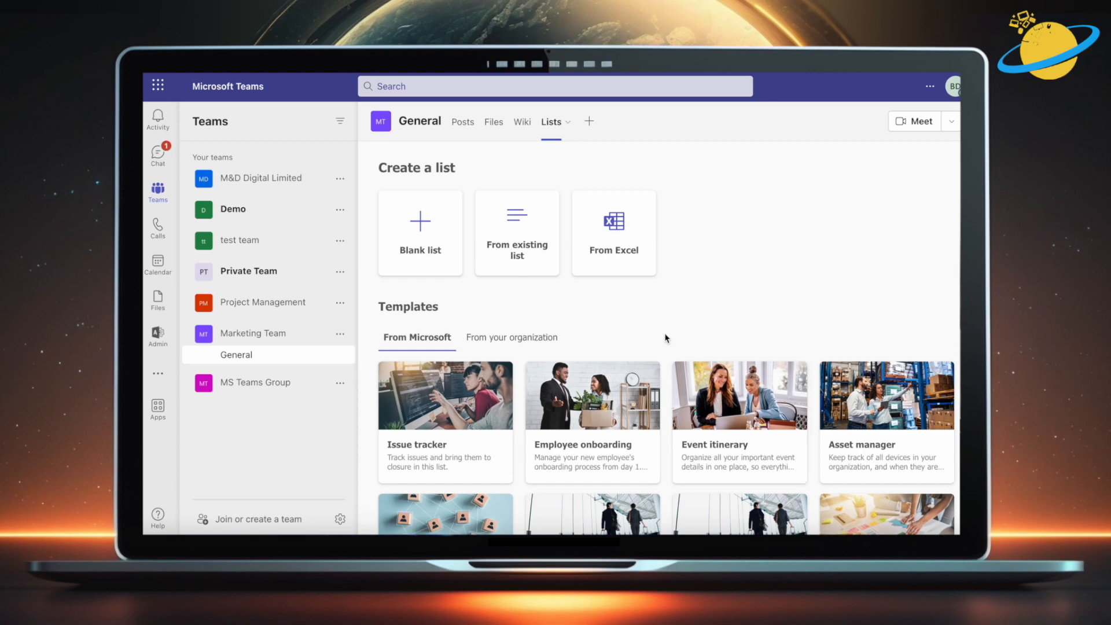
pyautogui.scroll(-3, 665, 338)
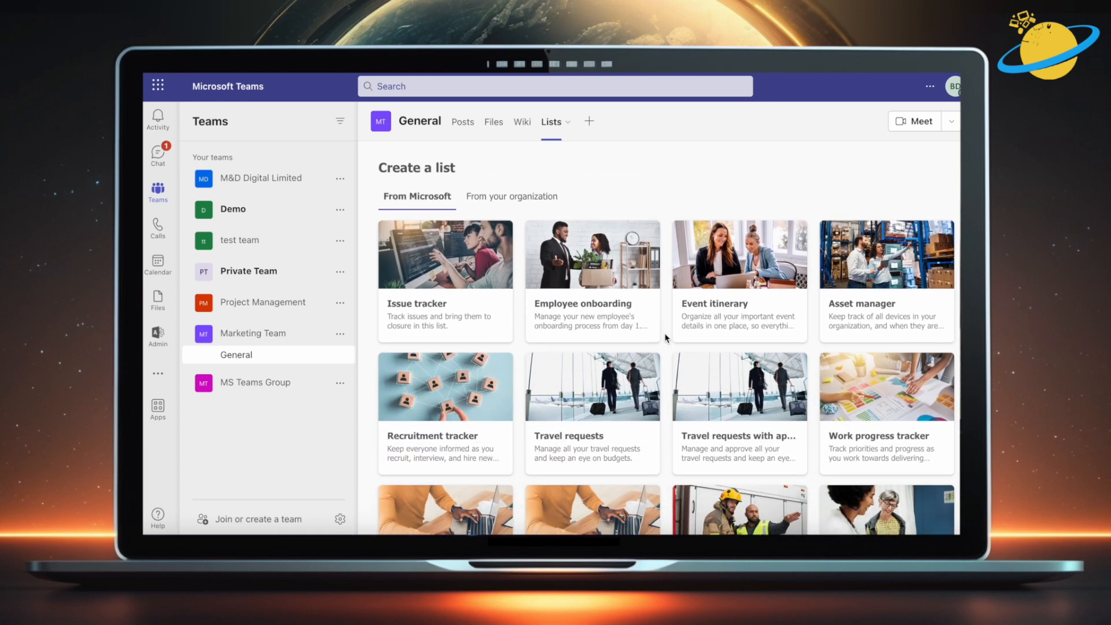
pyautogui.scroll(-2, 664, 338)
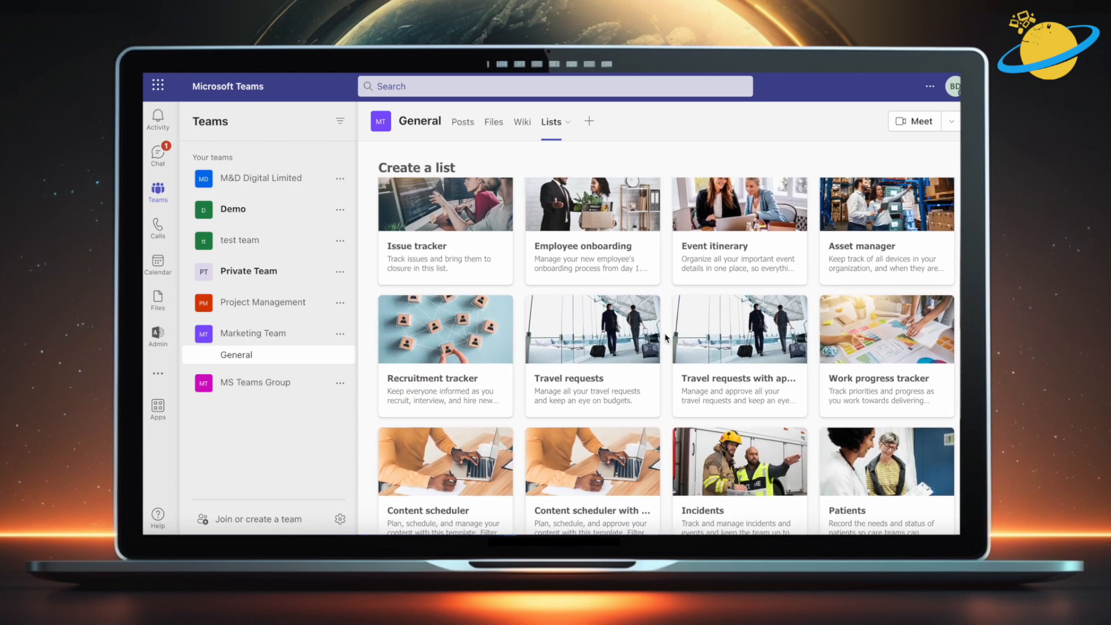
pyautogui.scroll(5, 665, 338)
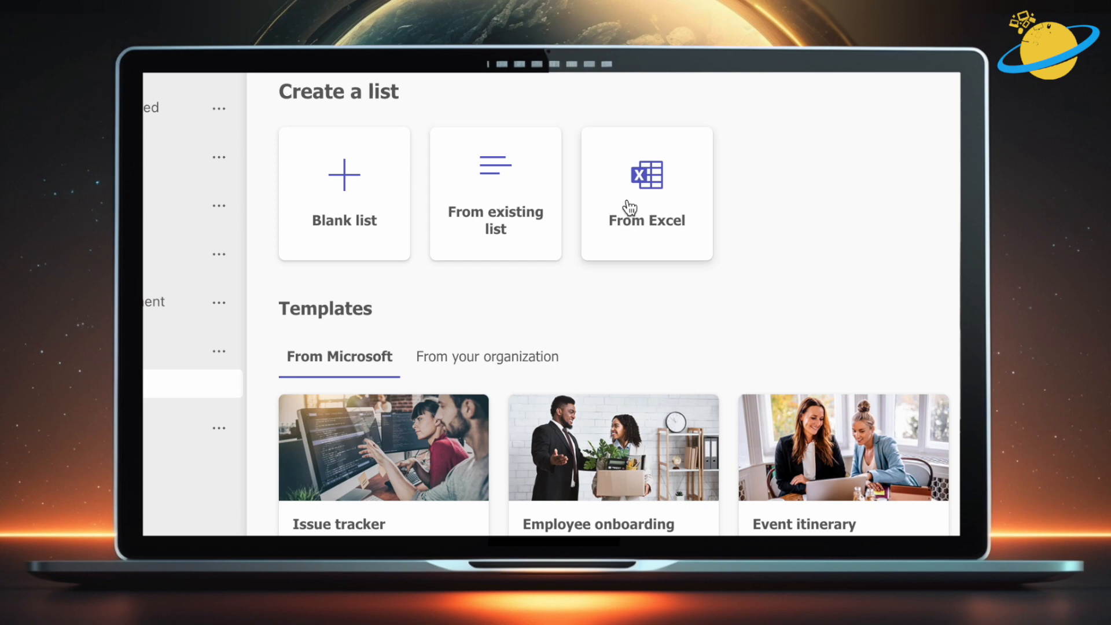
# - Review the Meetings table in Excel, and upload Meetings.xlsx from the device in Microsoft Teams as the source of a new list
pyautogui.click(856, 543)
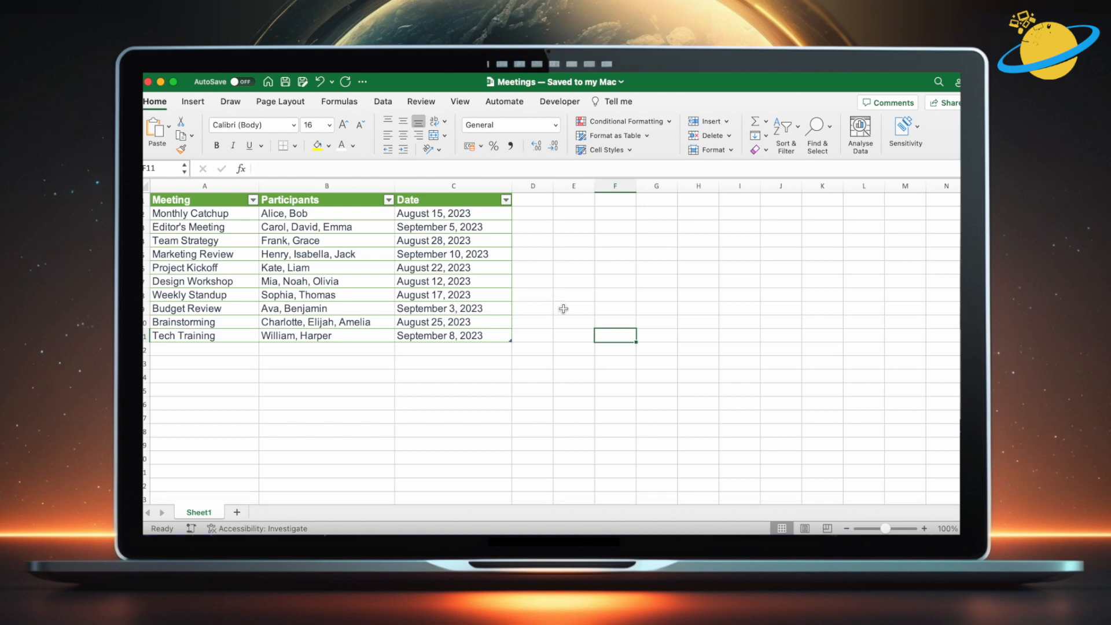
pyautogui.click(739, 525)
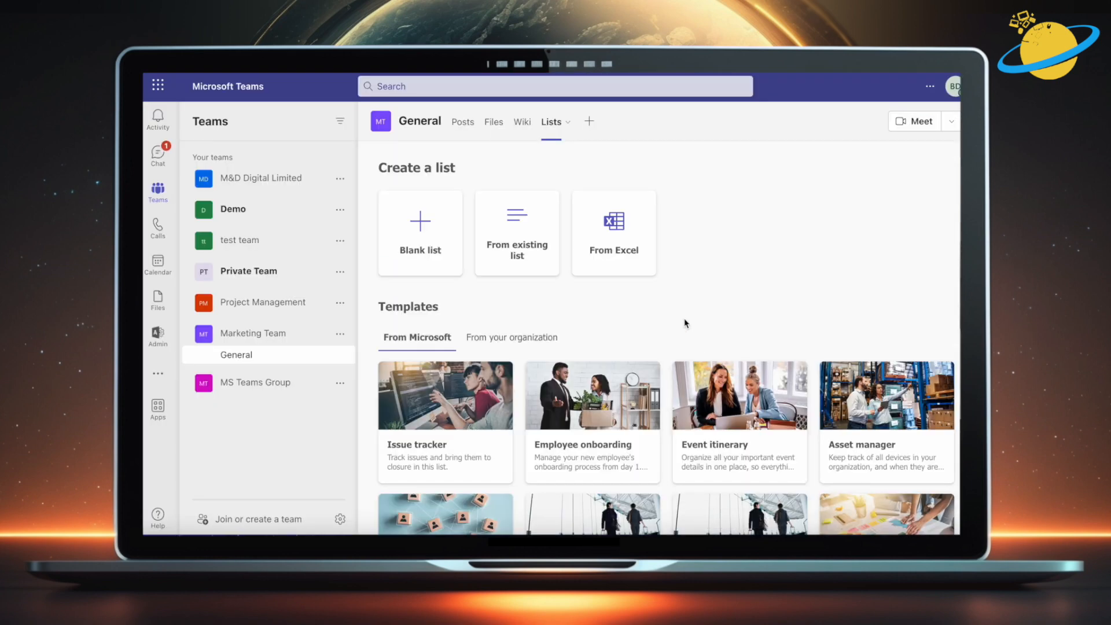
pyautogui.click(628, 250)
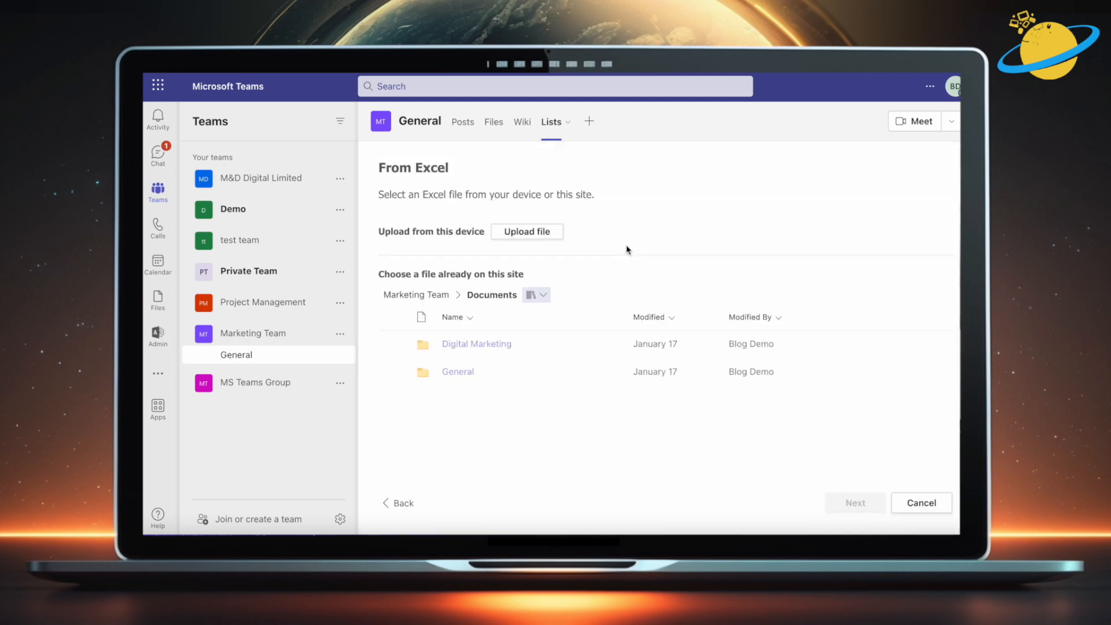
pyautogui.click(546, 233)
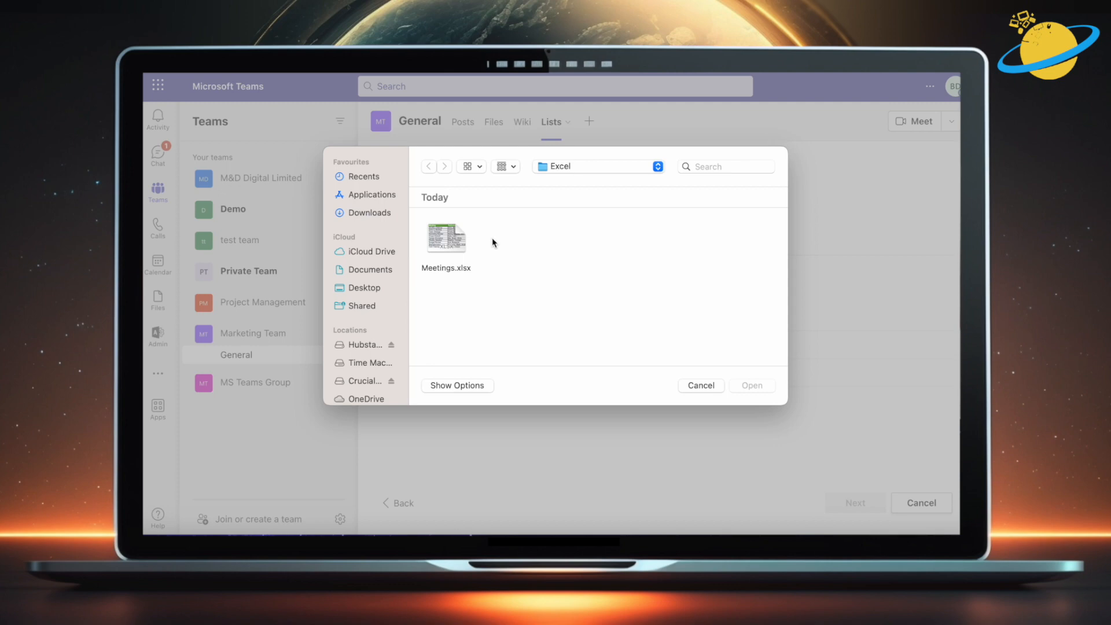
pyautogui.click(453, 245)
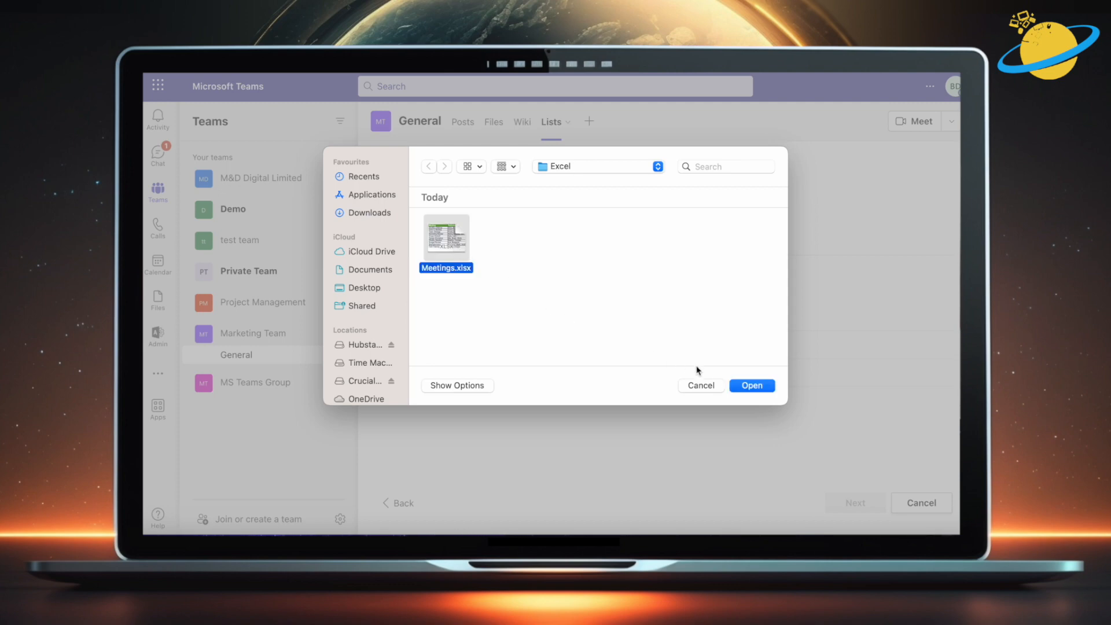
pyautogui.click(750, 387)
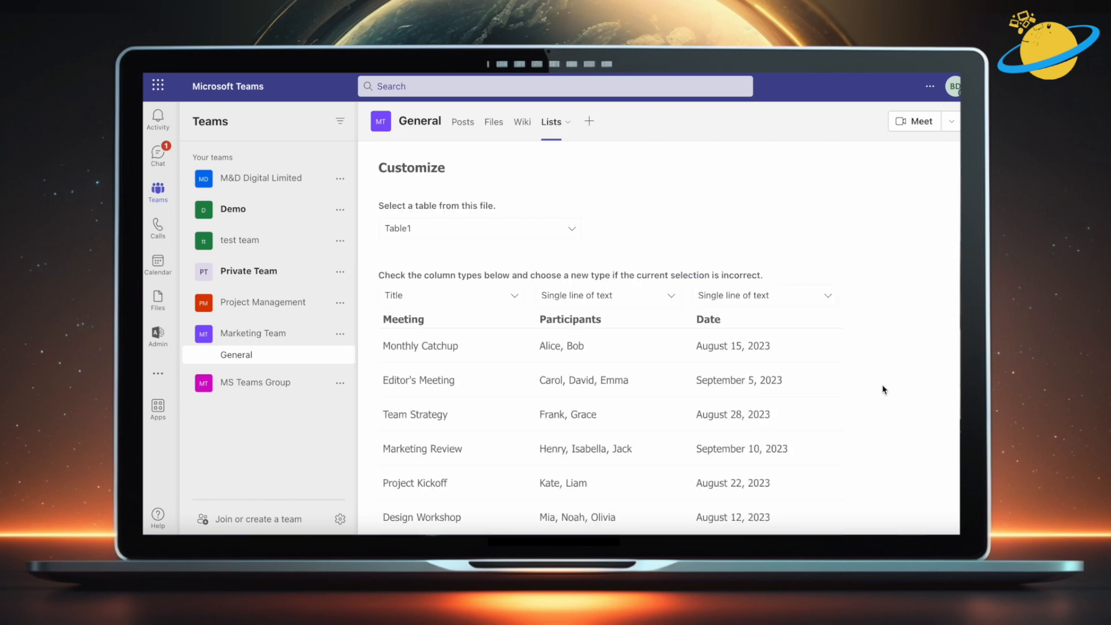
# - Accept the column types of Table1 and create the list with the name "Meeting Lists" and a green colour
pyautogui.scroll(-3, 884, 390)
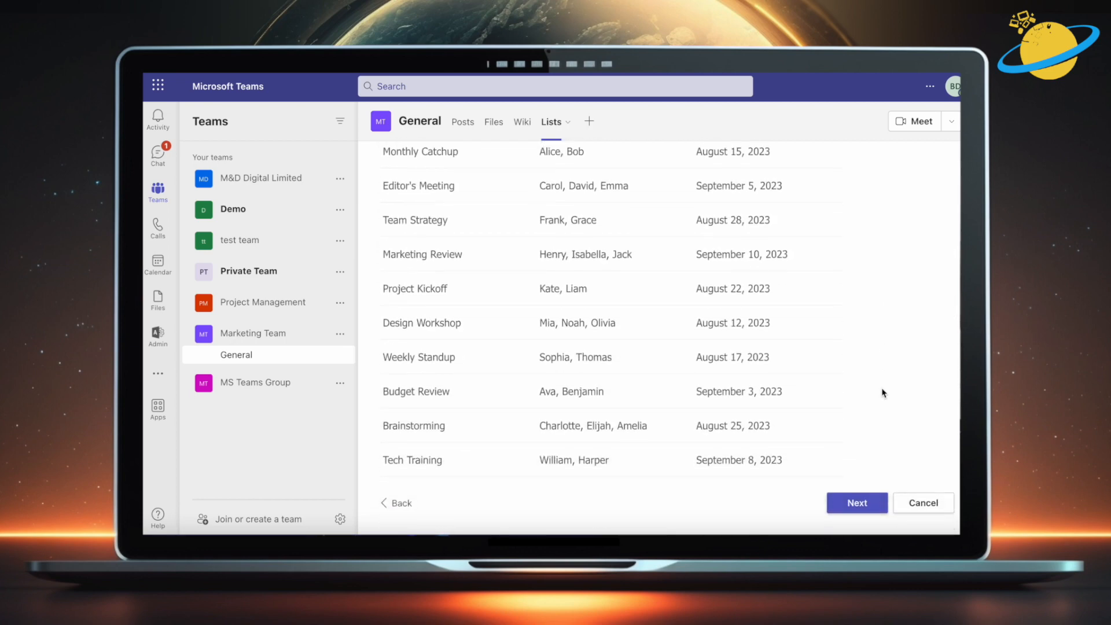
pyautogui.click(862, 507)
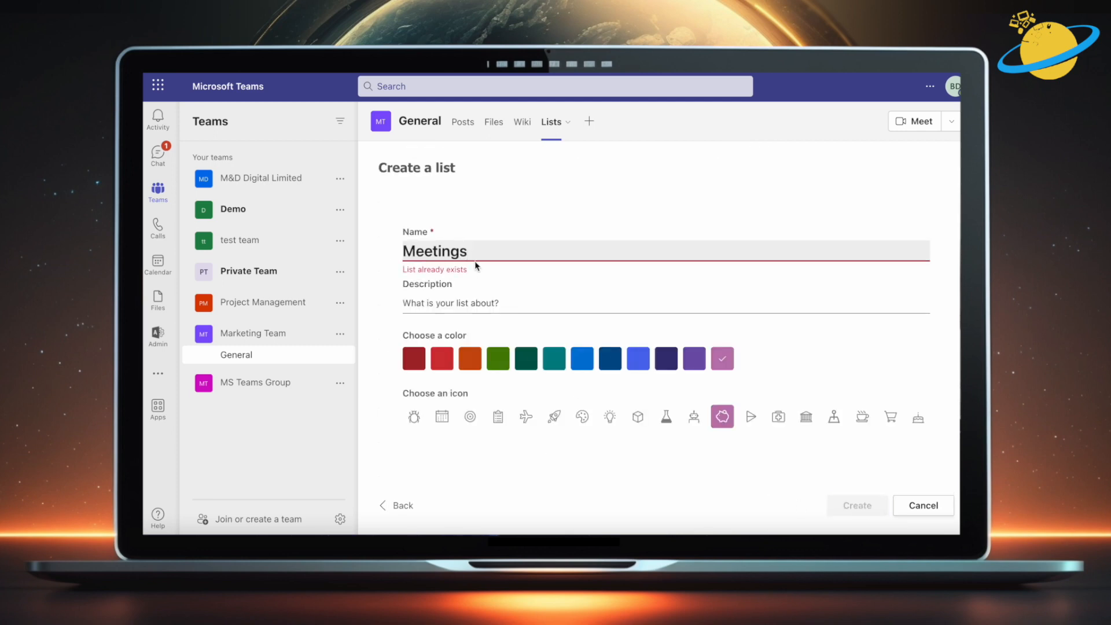
pyautogui.write('Lists')
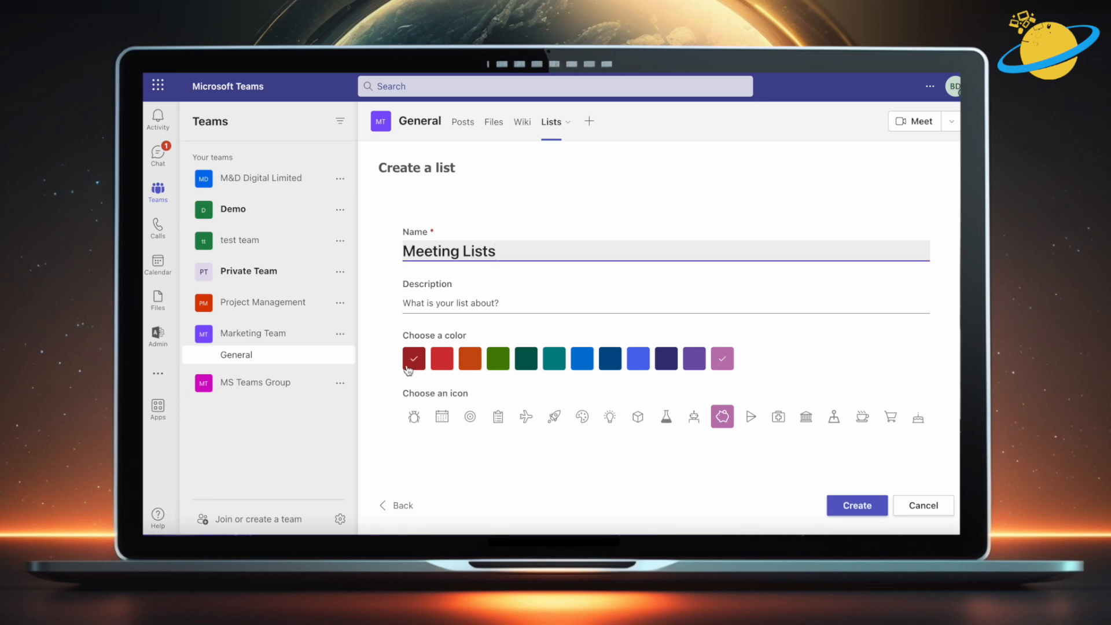
pyautogui.click(497, 367)
pyautogui.click(861, 508)
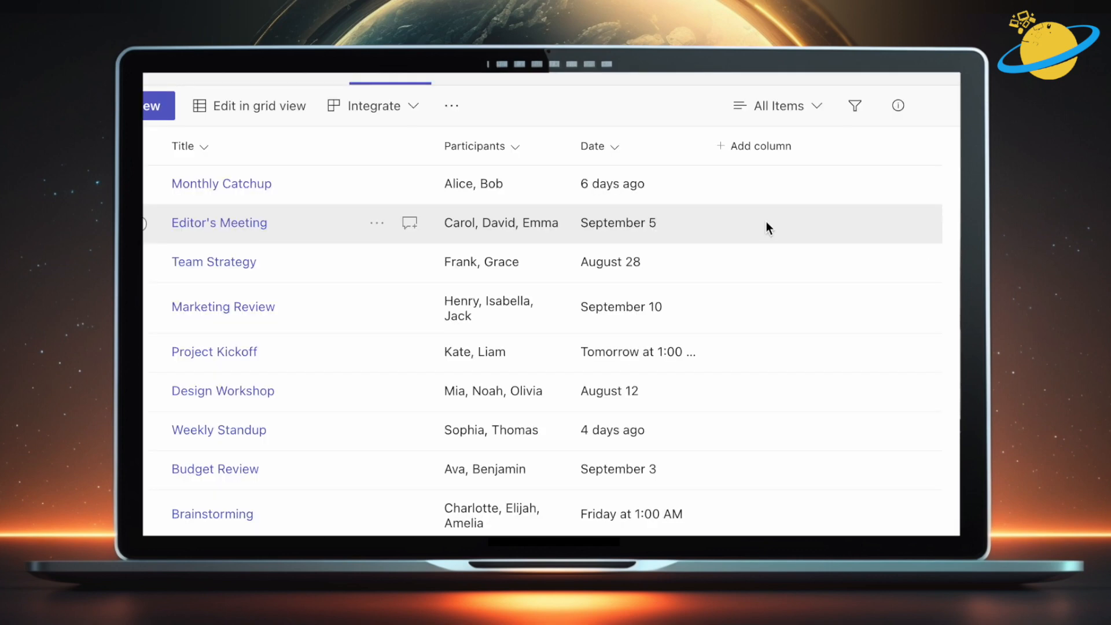
# - Add a Yes/No column named "Complete" to the list with the default value No
pyautogui.click(761, 151)
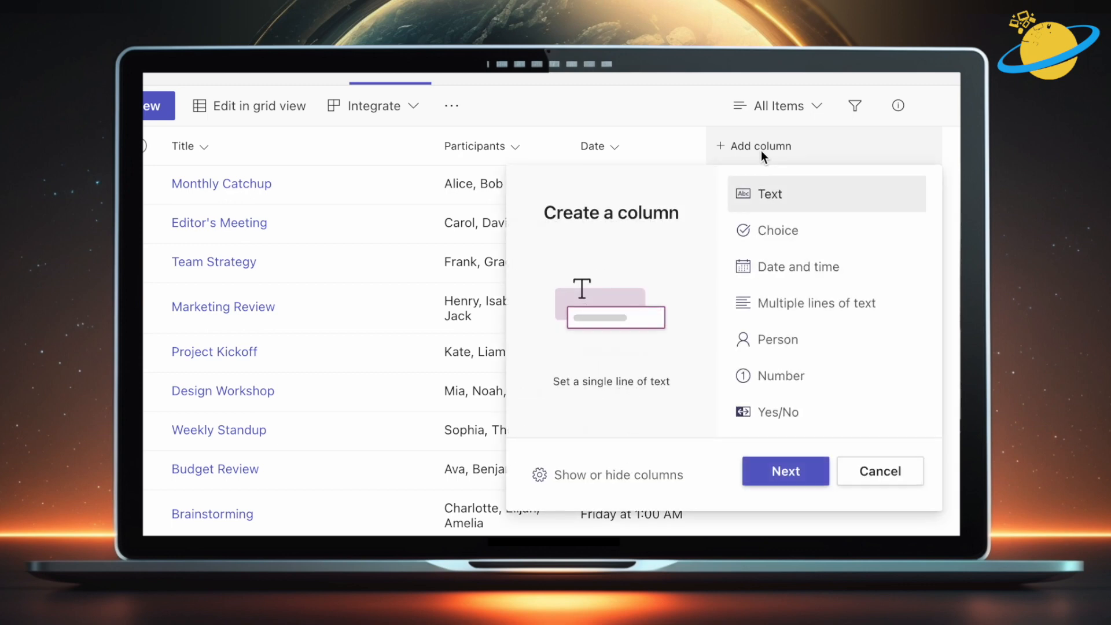
pyautogui.click(774, 416)
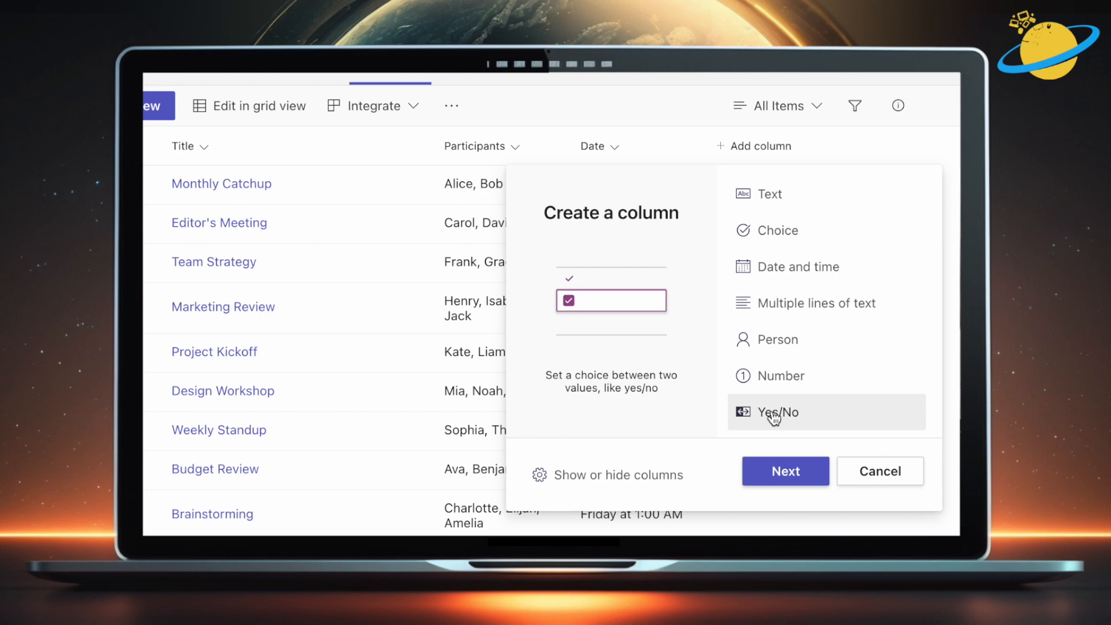
pyautogui.click(777, 471)
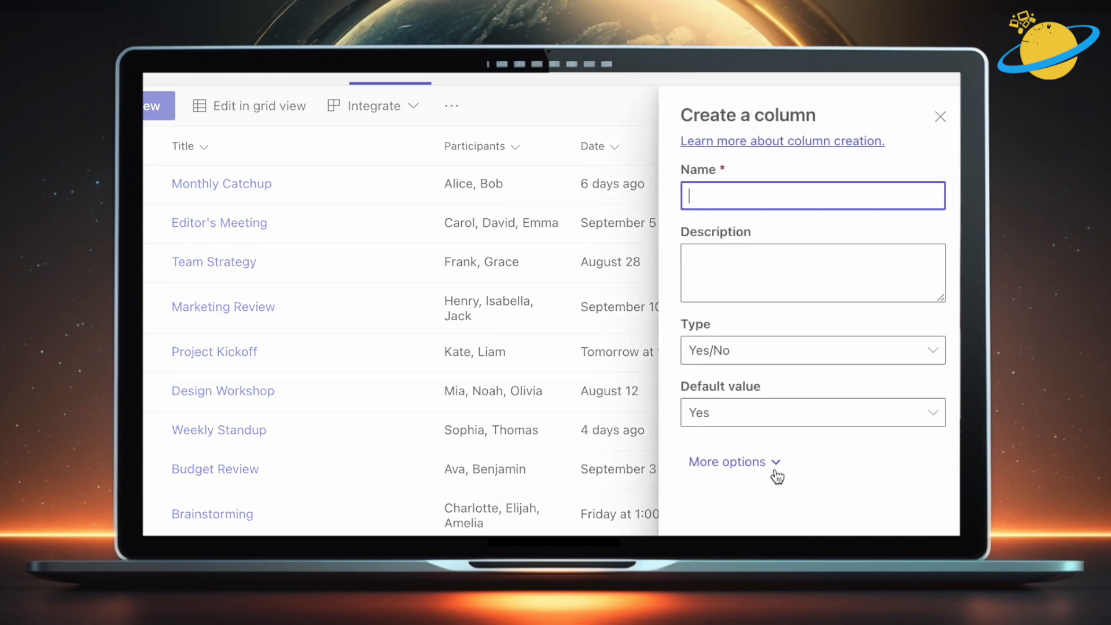
pyautogui.write('Complete')
pyautogui.click(837, 419)
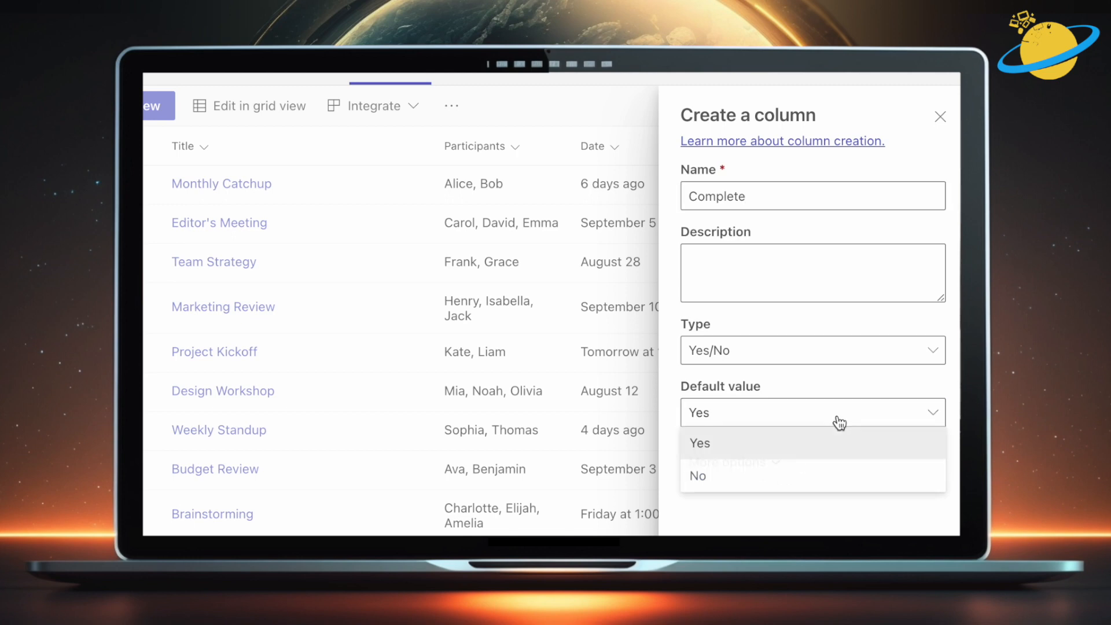
pyautogui.click(745, 475)
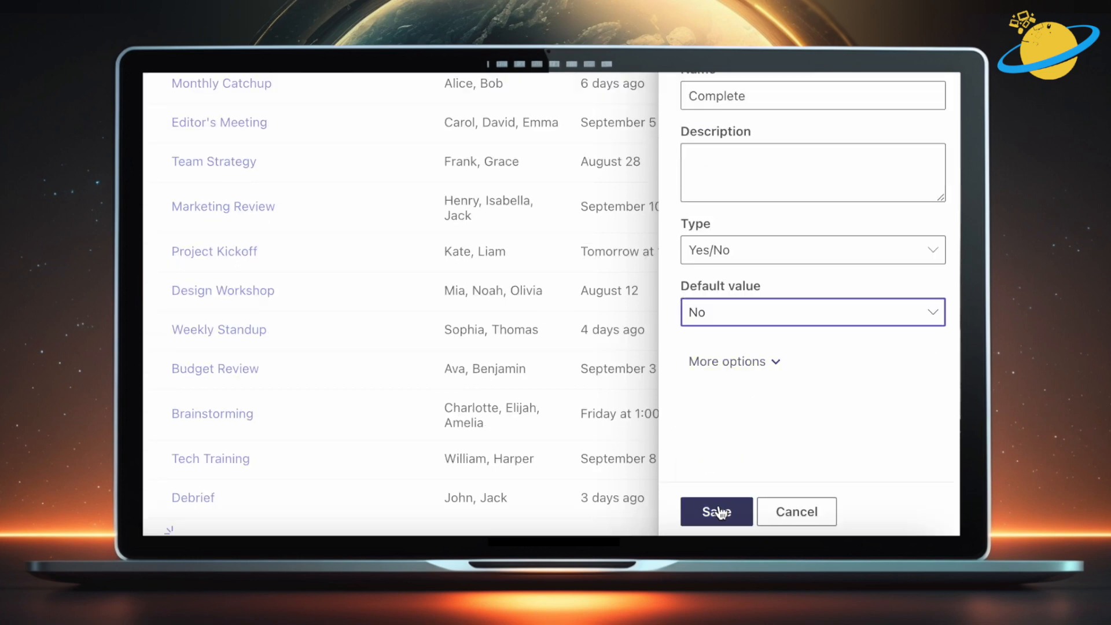
pyautogui.click(719, 509)
# - Set the Complete field of the Editor's Meeting item to Yes and return to the list
pyautogui.click(948, 235)
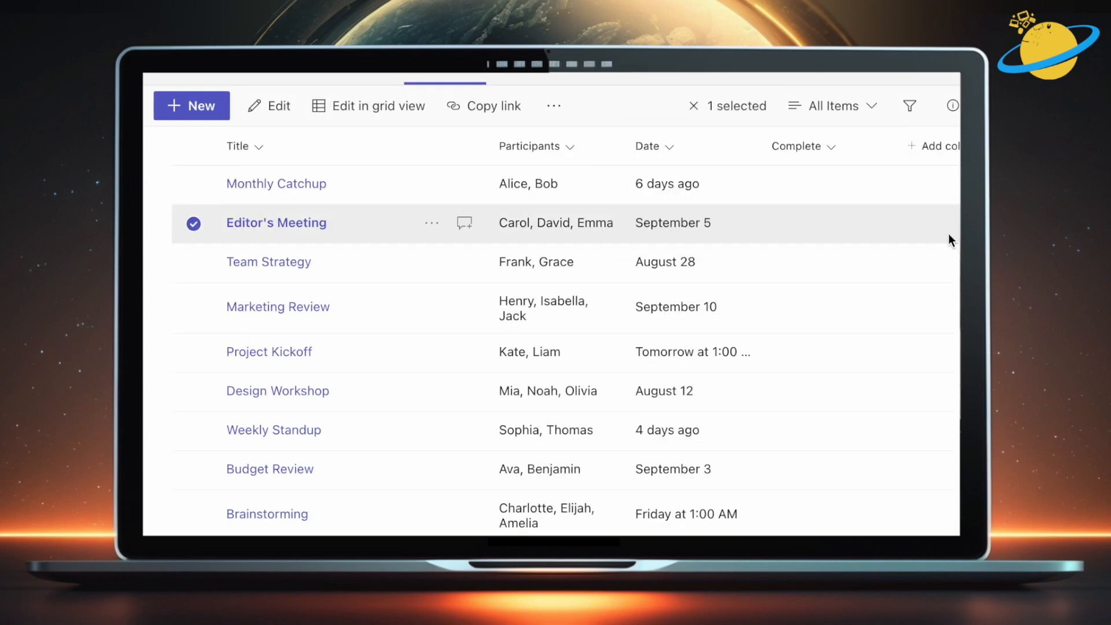
pyautogui.click(293, 230)
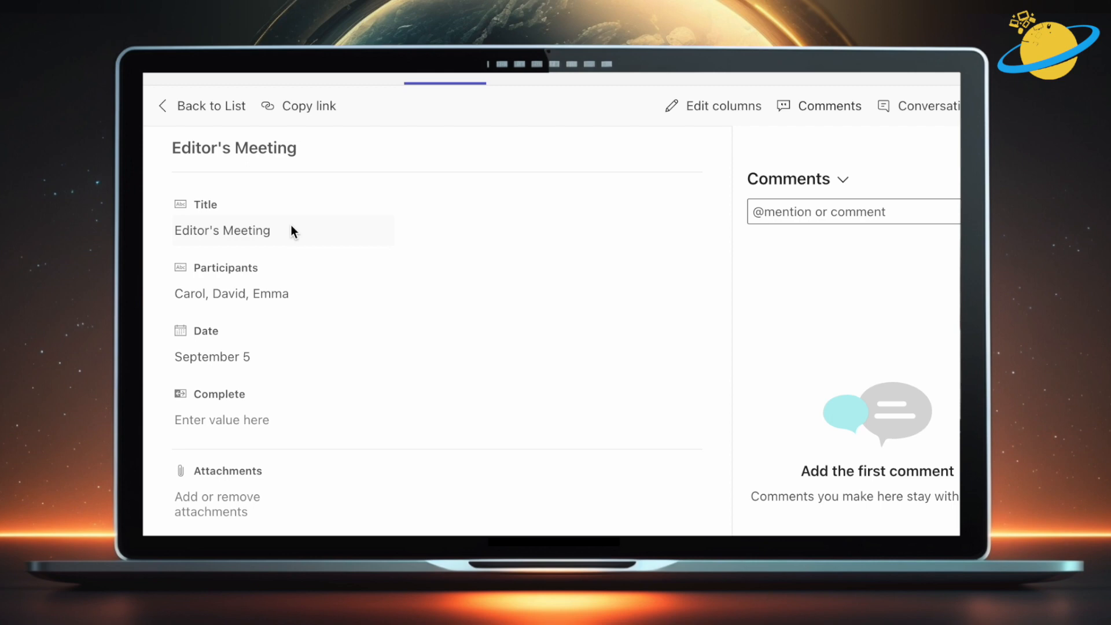
pyautogui.click(225, 421)
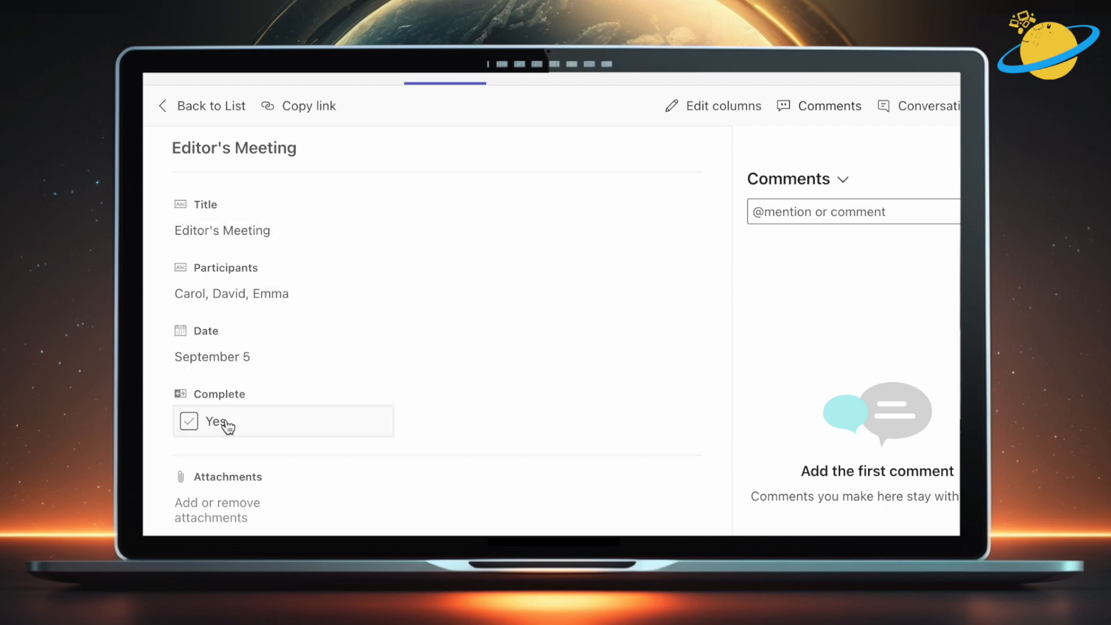
pyautogui.click(190, 422)
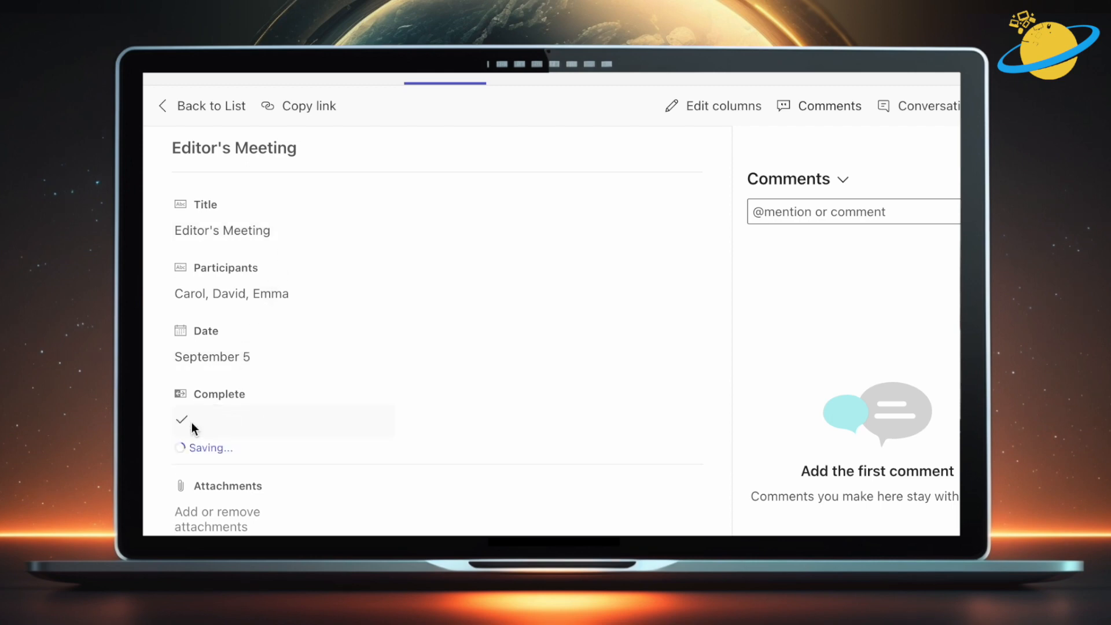
pyautogui.click(192, 110)
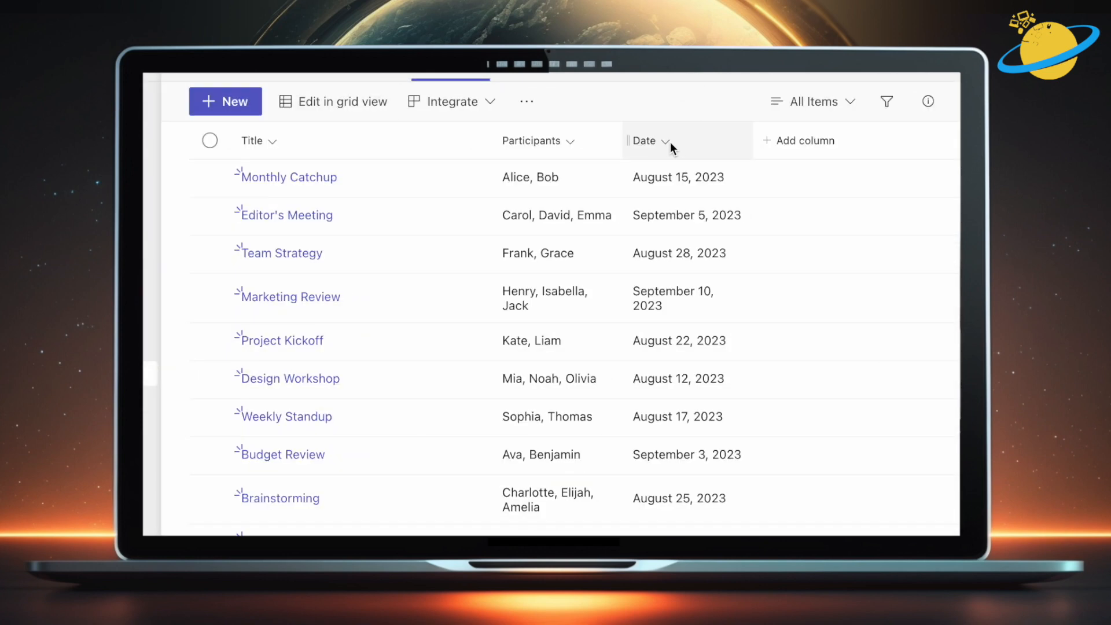
# - Change the Date column's type to Date and time with Include Time and Friendly format set to Yes, and save the change
pyautogui.click(669, 144)
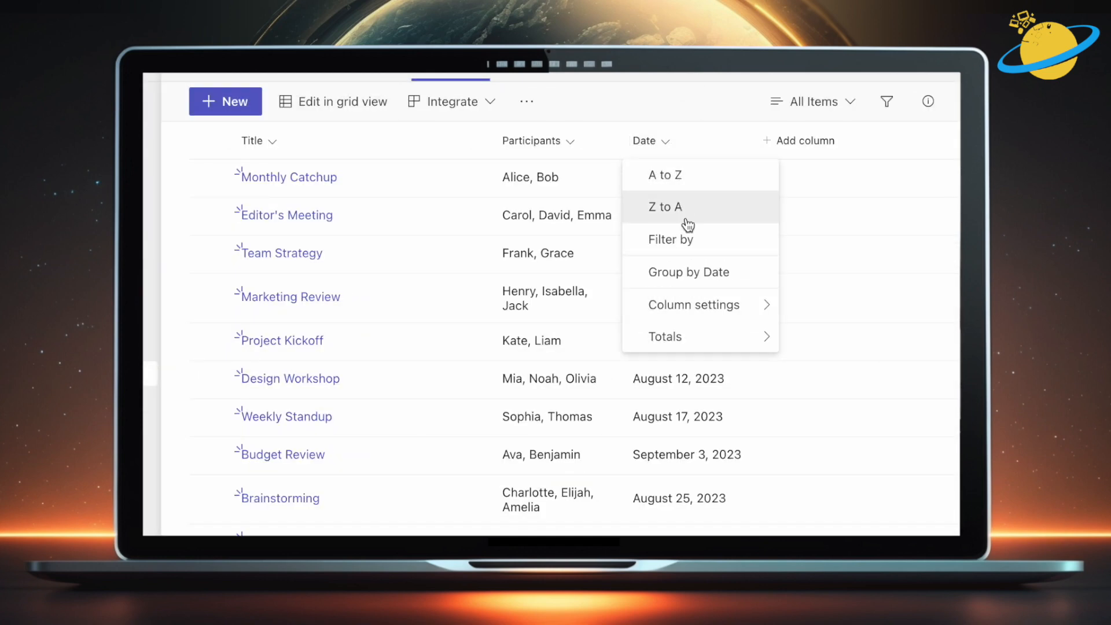
pyautogui.click(694, 307)
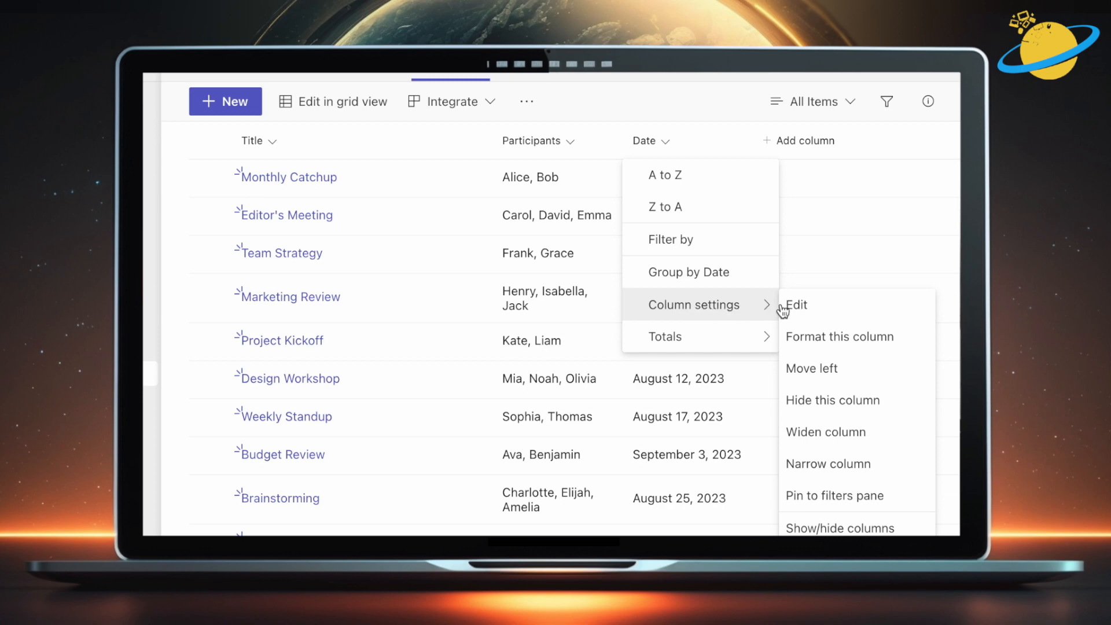
pyautogui.click(829, 309)
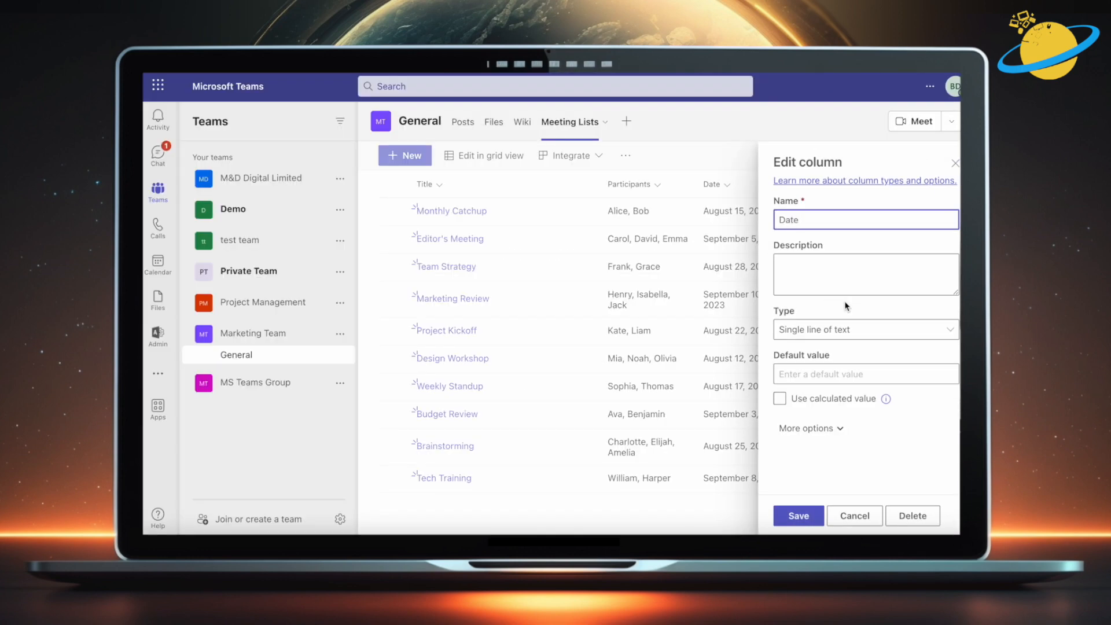
pyautogui.click(848, 332)
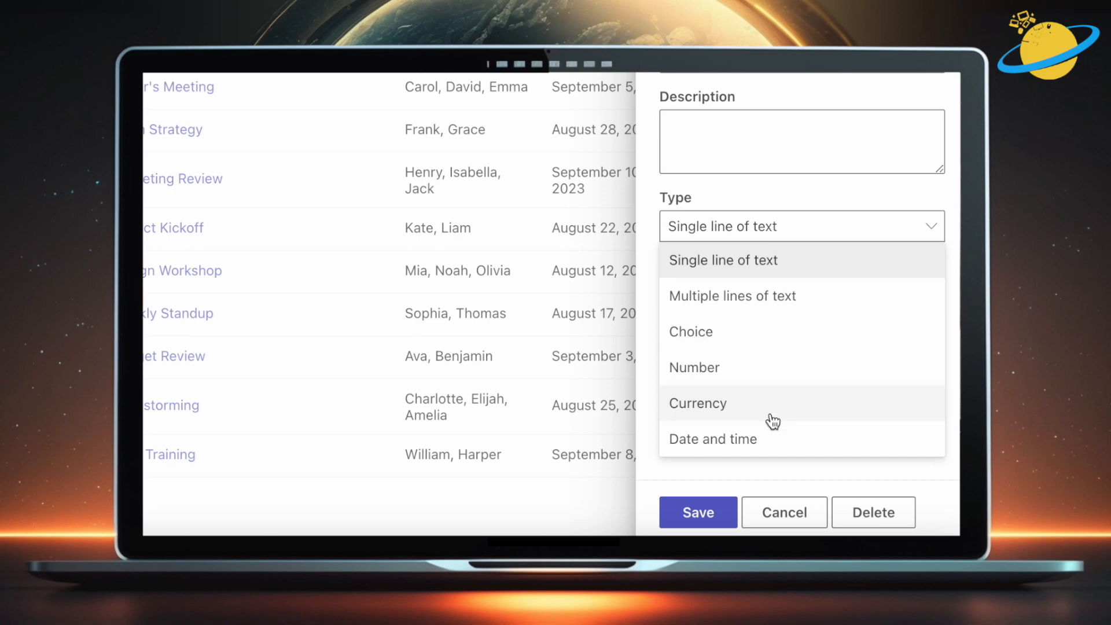
pyautogui.click(771, 441)
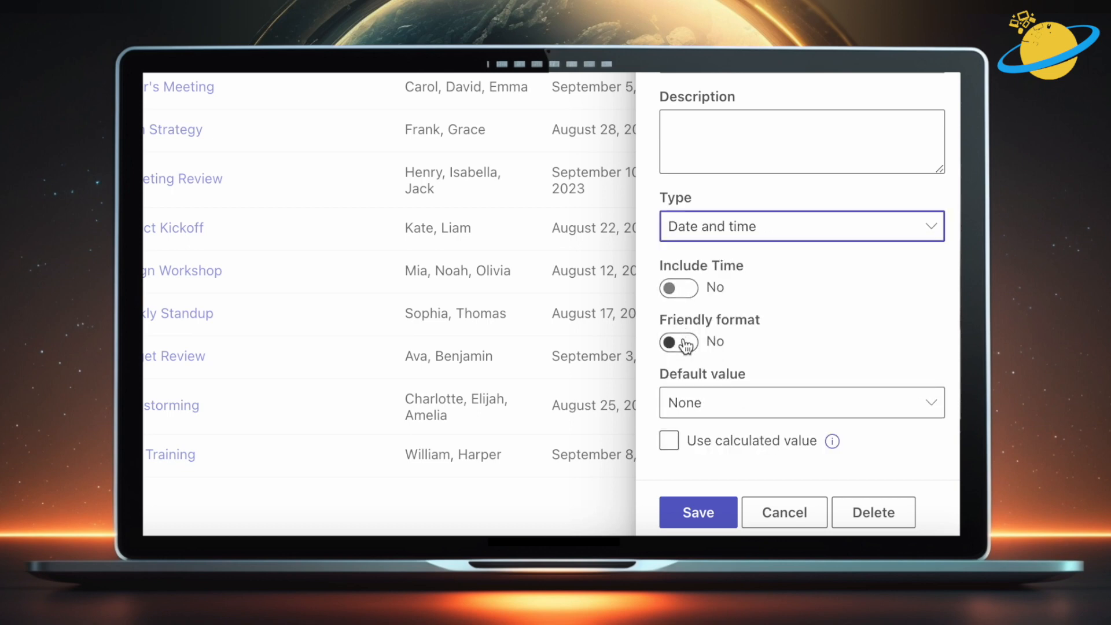
pyautogui.click(686, 292)
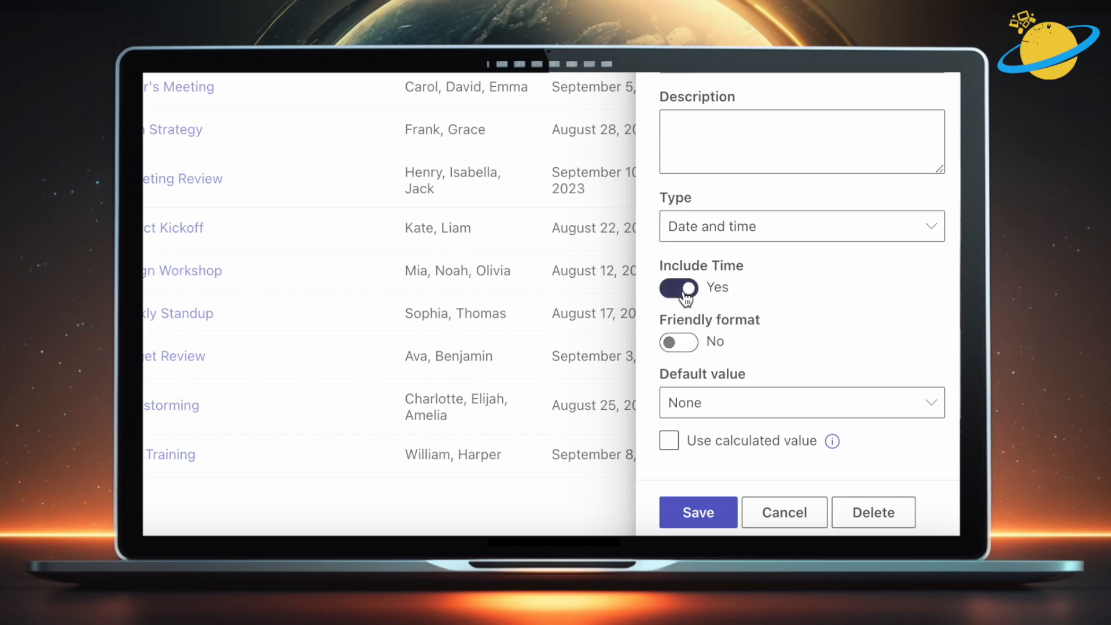
pyautogui.click(683, 344)
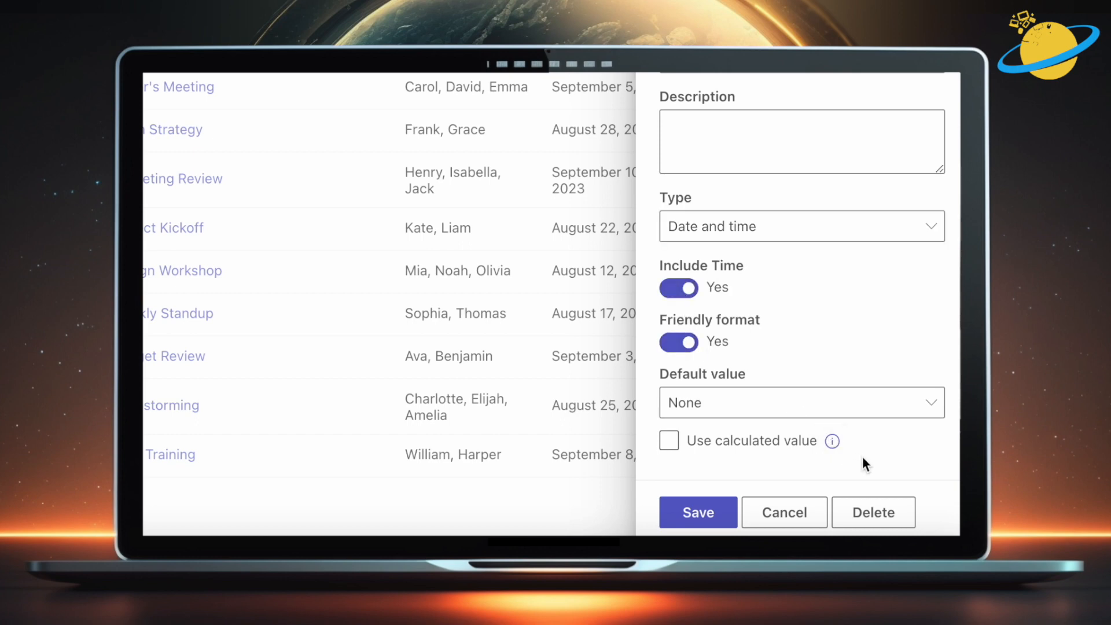
pyautogui.click(715, 518)
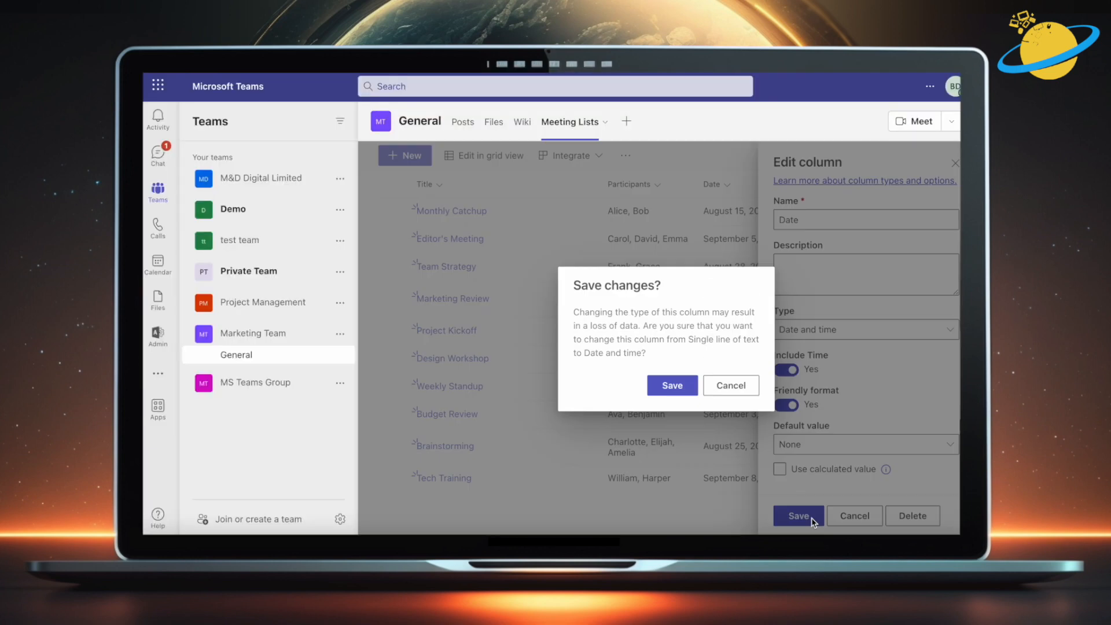
pyautogui.click(673, 385)
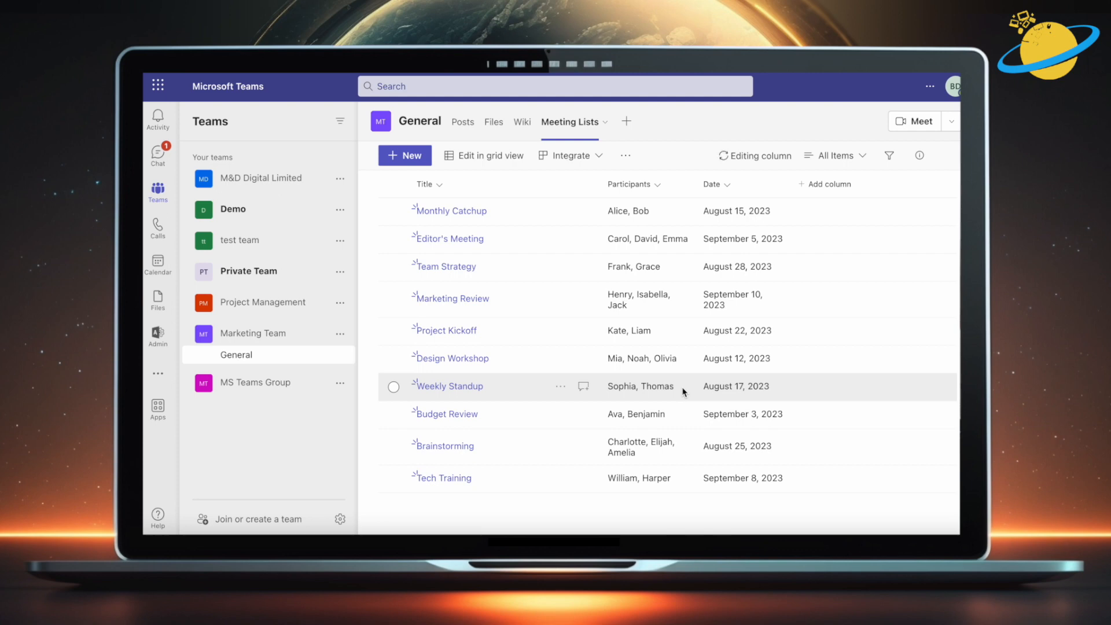
# - Select the Monthly Catchup and Editor's Meeting items, open them together for bulk editing, and save the form without entering values
pyautogui.click(894, 218)
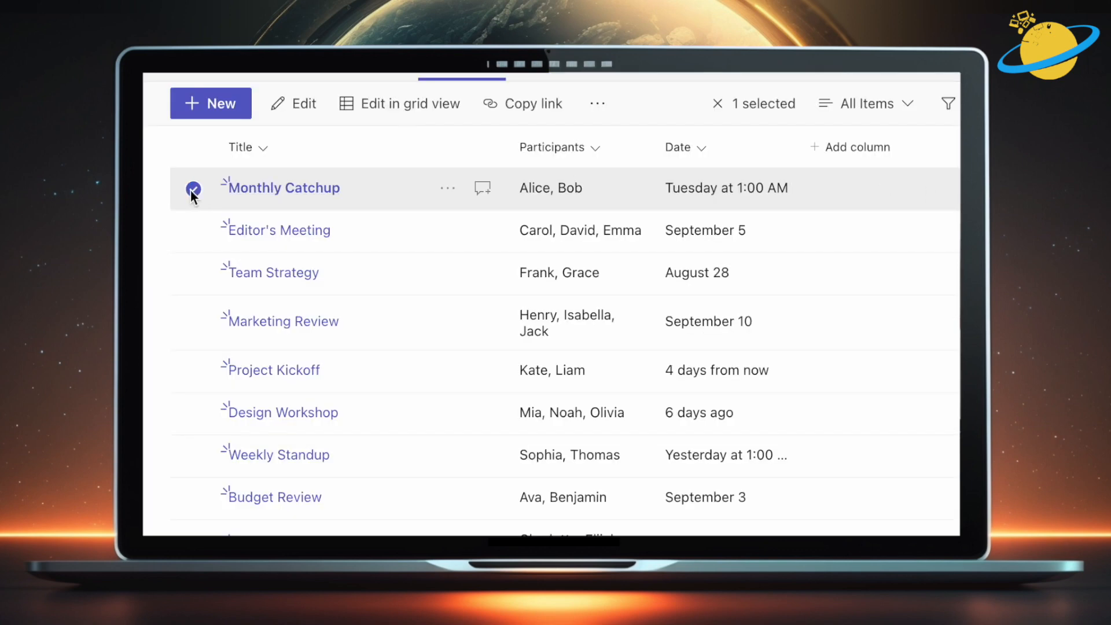
pyautogui.click(192, 231)
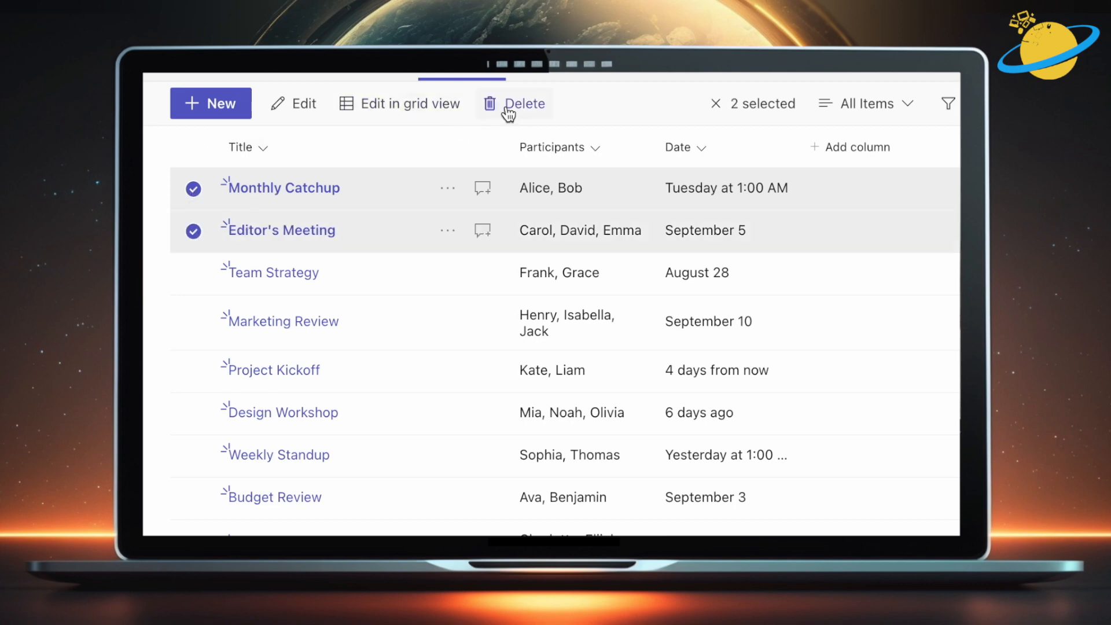
pyautogui.click(305, 110)
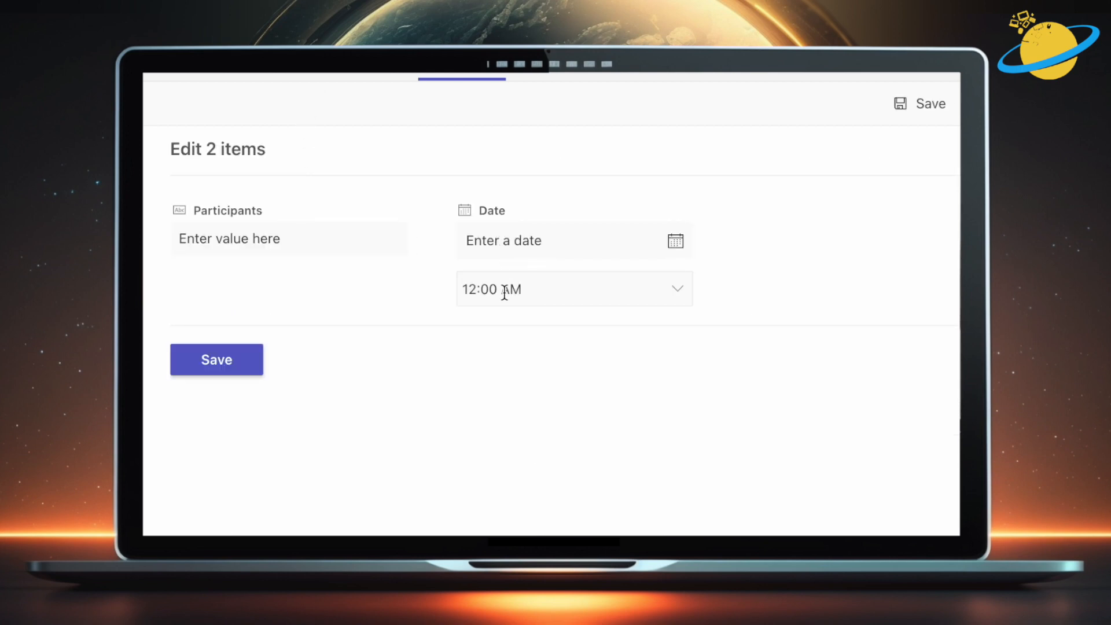
pyautogui.click(249, 364)
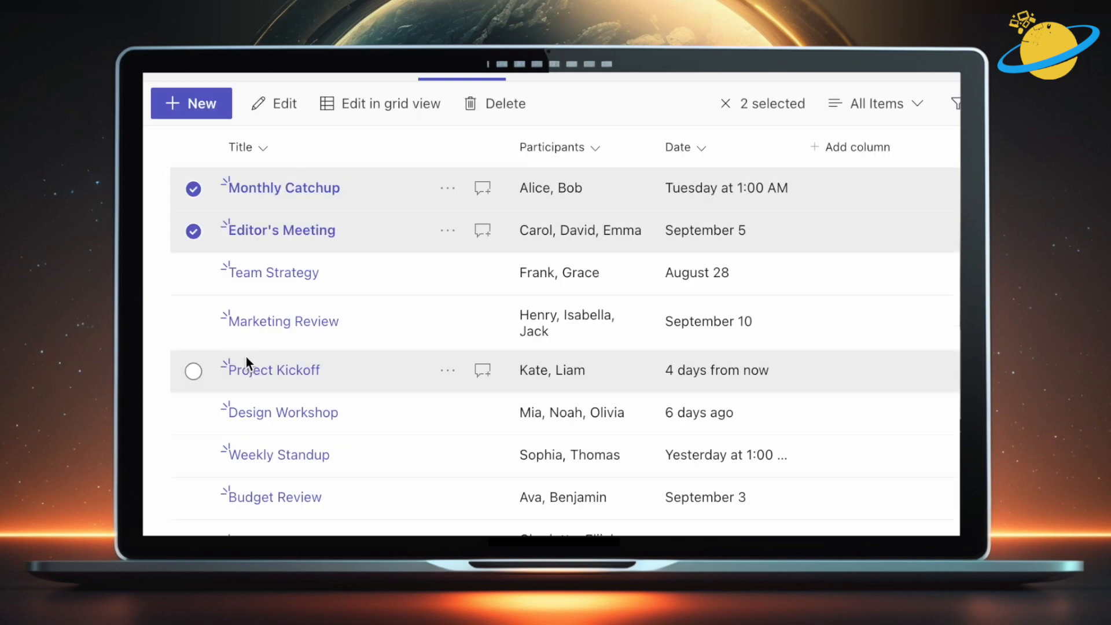
# - Create a new list item titled "Debrief" with two participants' first names and the date 8/18/2023, and save it
pyautogui.click(199, 105)
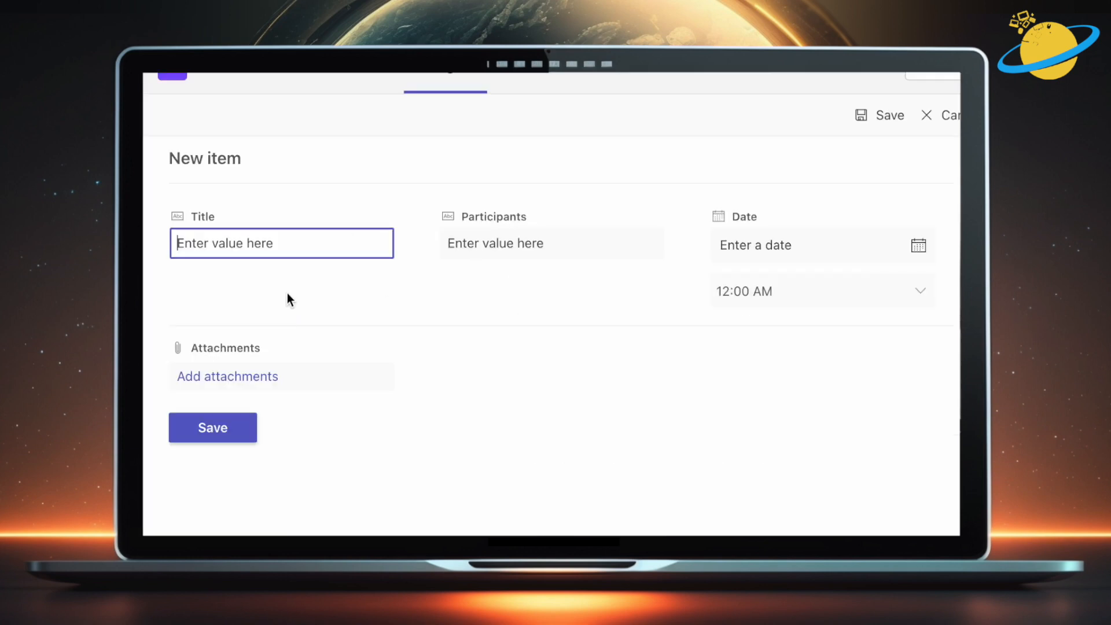
pyautogui.click(293, 245)
pyautogui.write('Debrief')
pyautogui.click(498, 243)
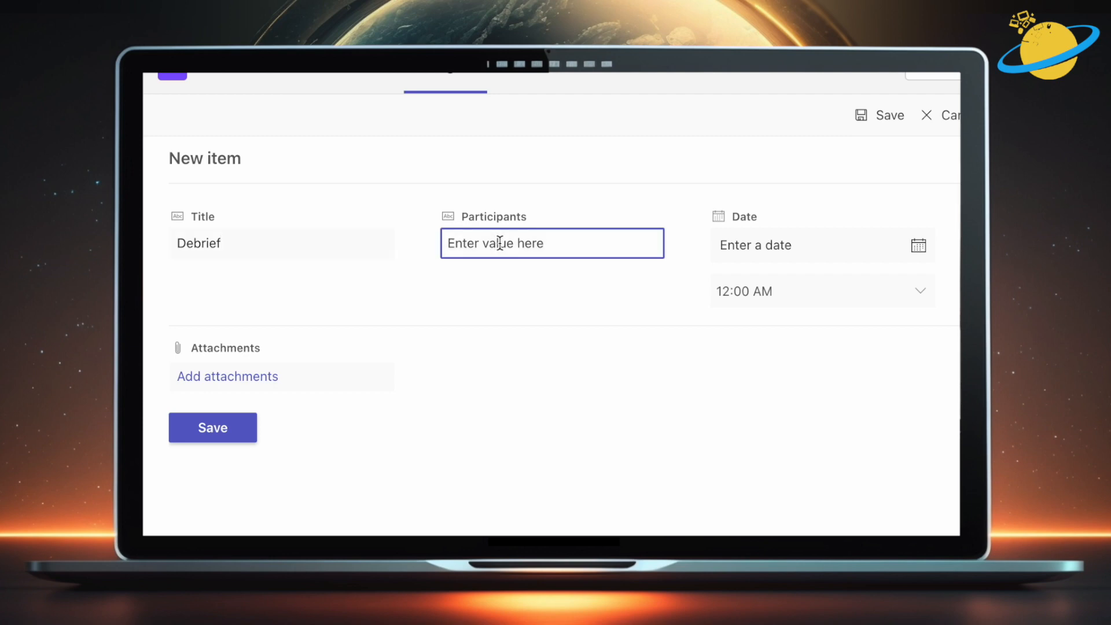
pyautogui.write('John, Jack')
pyautogui.click(856, 248)
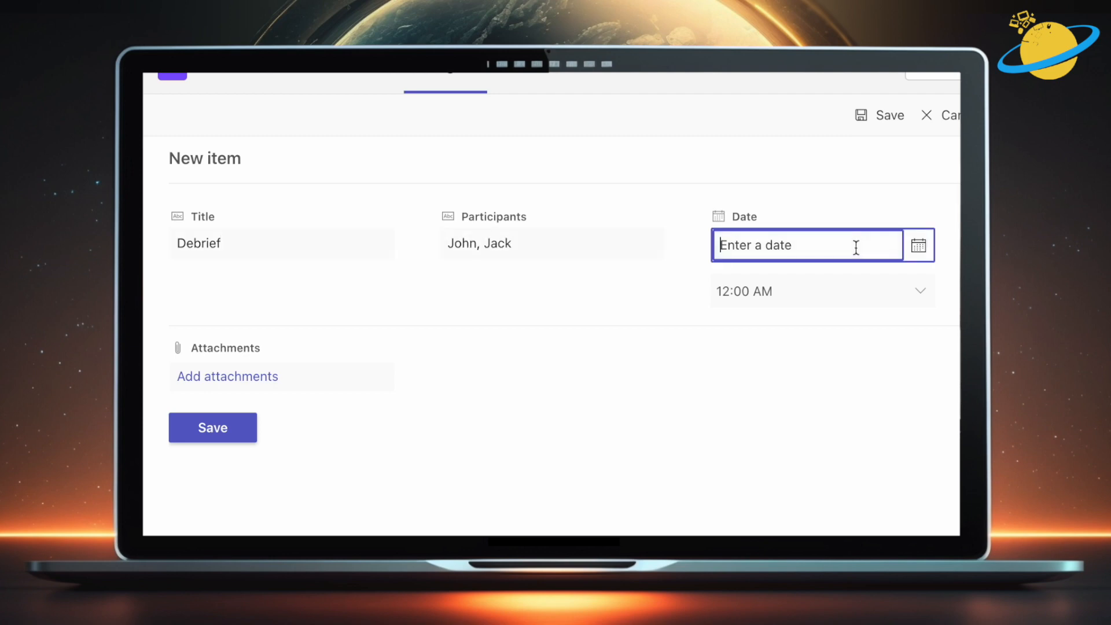
pyautogui.click(918, 248)
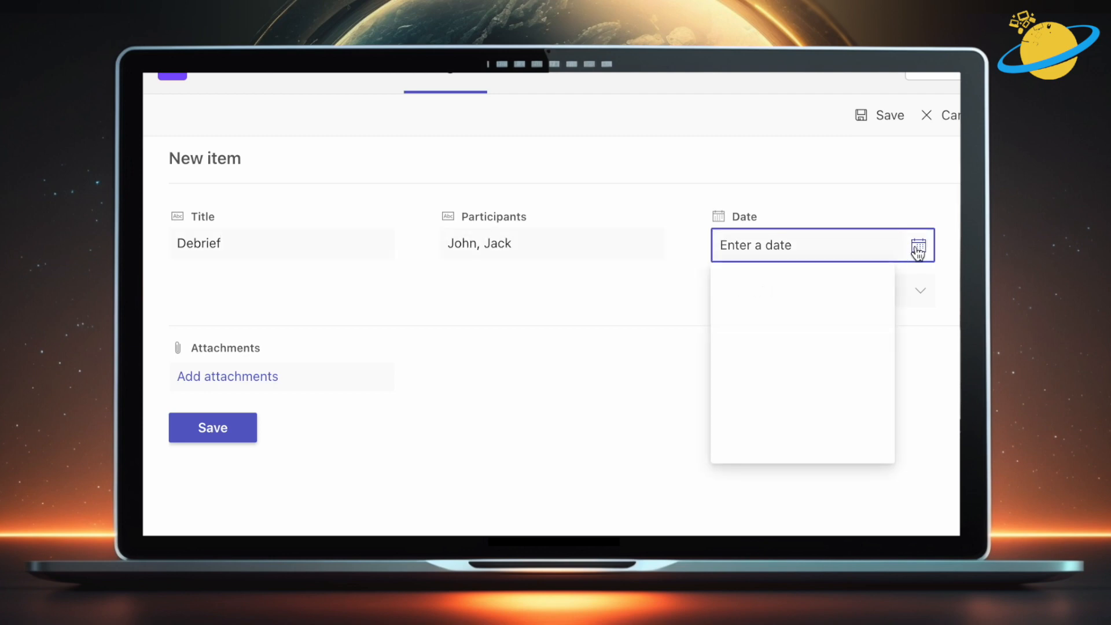
pyautogui.click(856, 362)
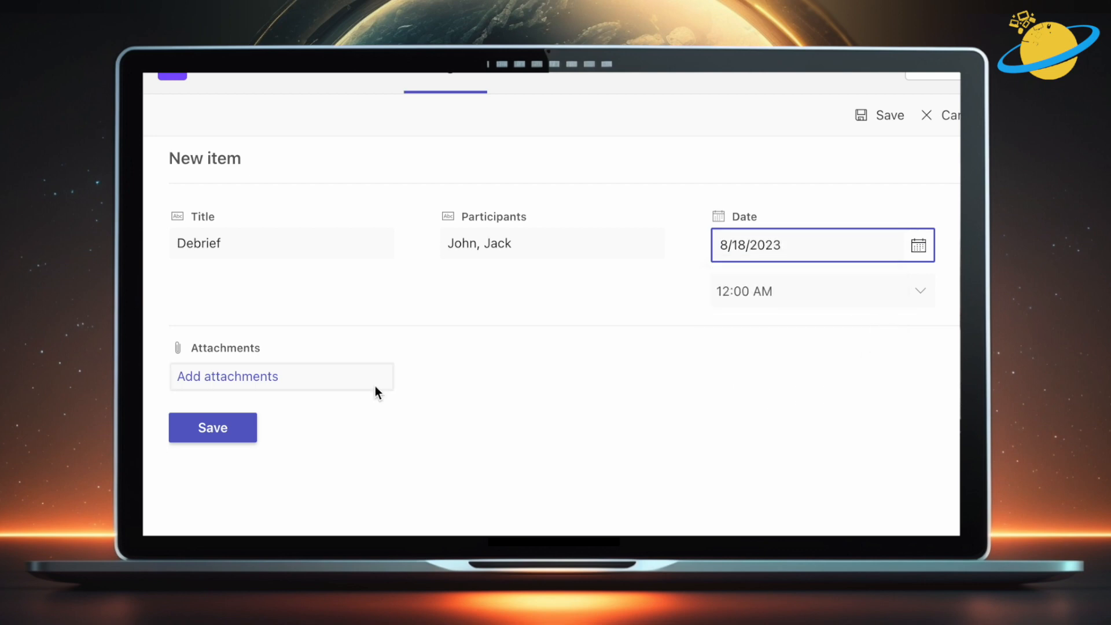
pyautogui.click(224, 433)
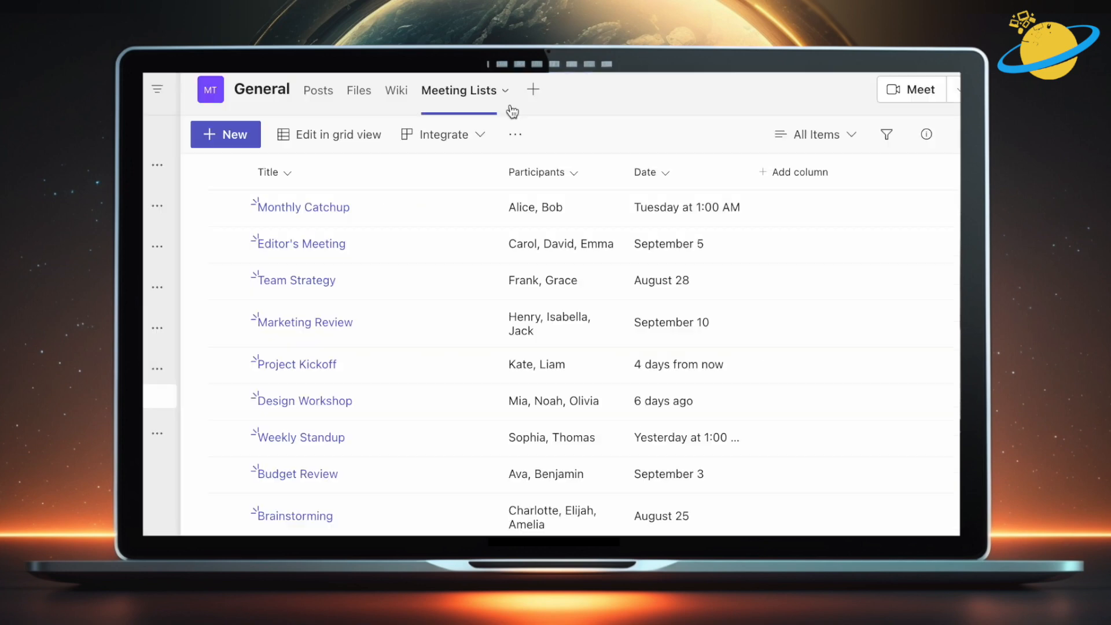
# - Add another Lists tab to the General channel of the Marketing Team
pyautogui.click(537, 97)
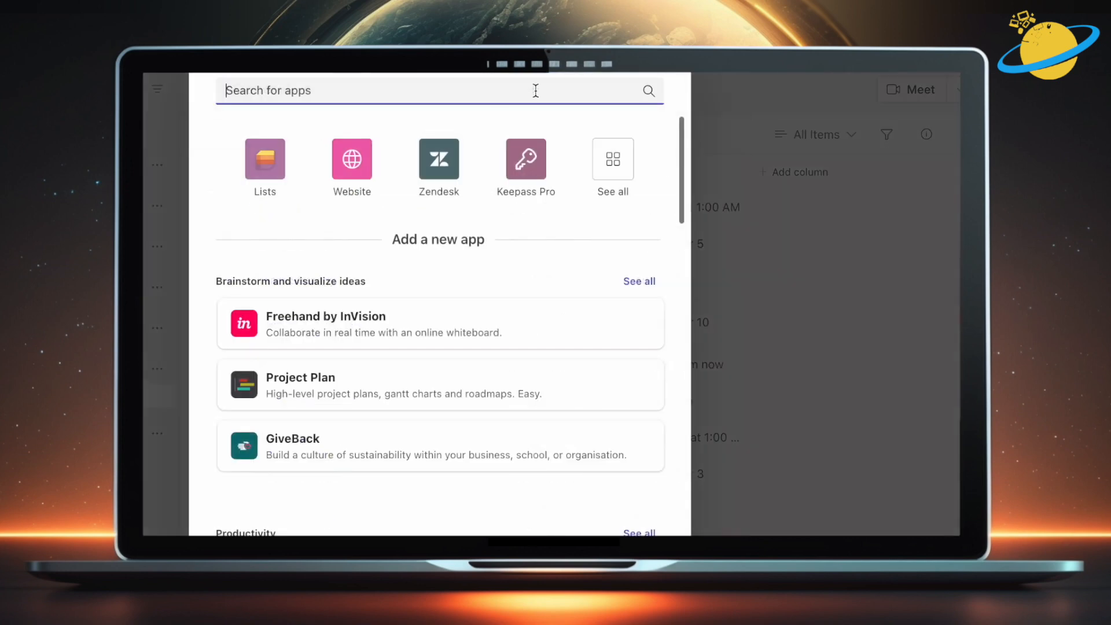
pyautogui.click(277, 166)
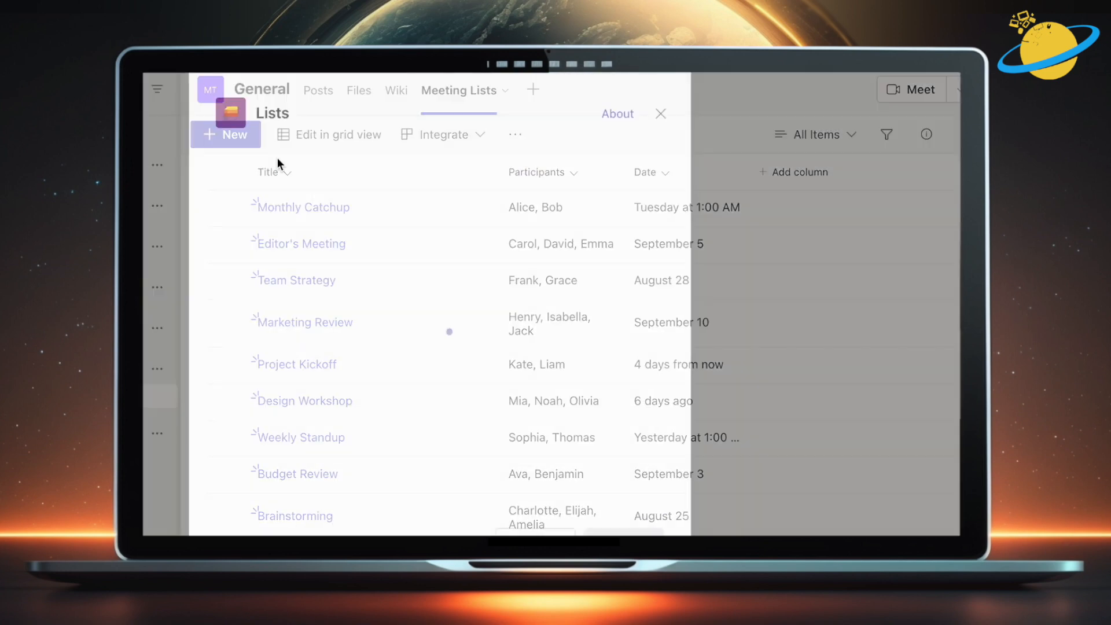
pyautogui.click(686, 461)
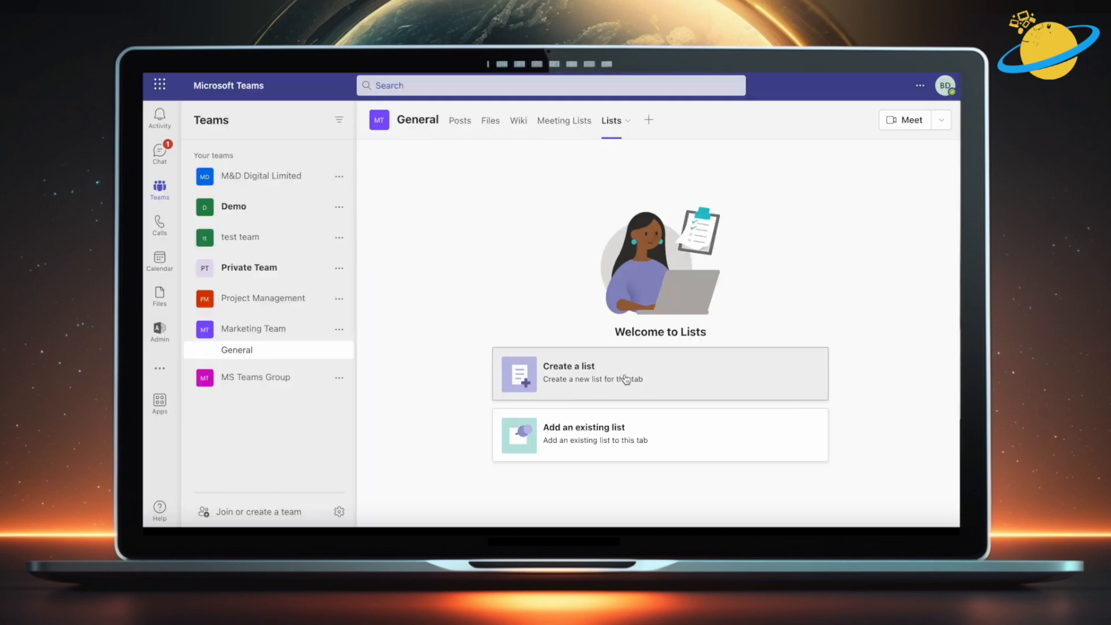
# - Create a new list from the Microsoft "Employee onboarding" template after previewing it, keeping the suggested name, colour and icon
pyautogui.click(645, 376)
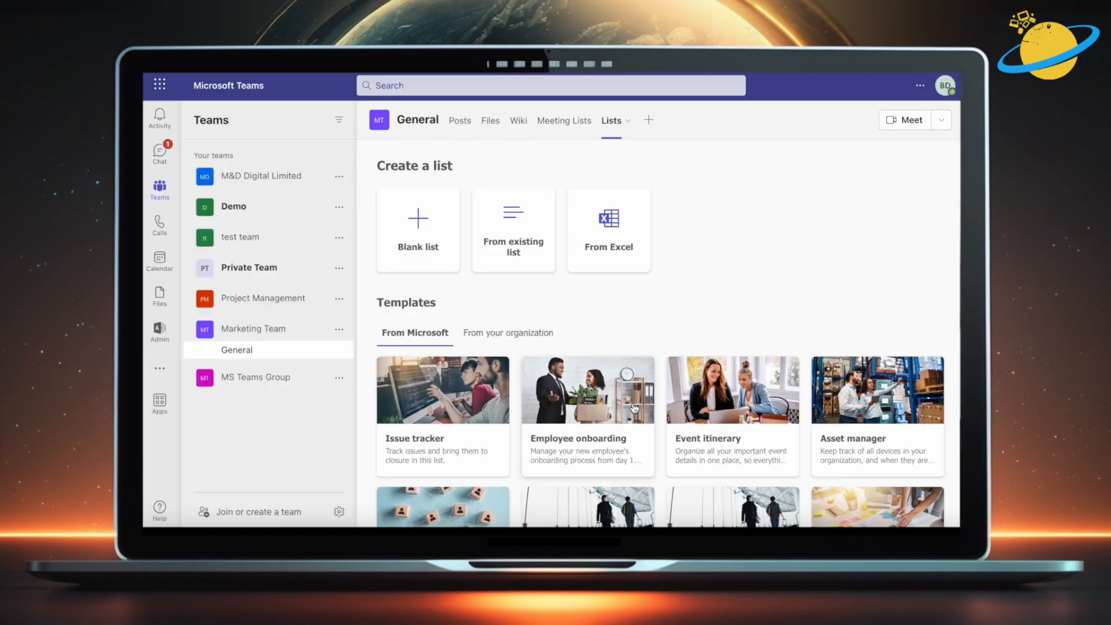
pyautogui.scroll(-2, 602, 371)
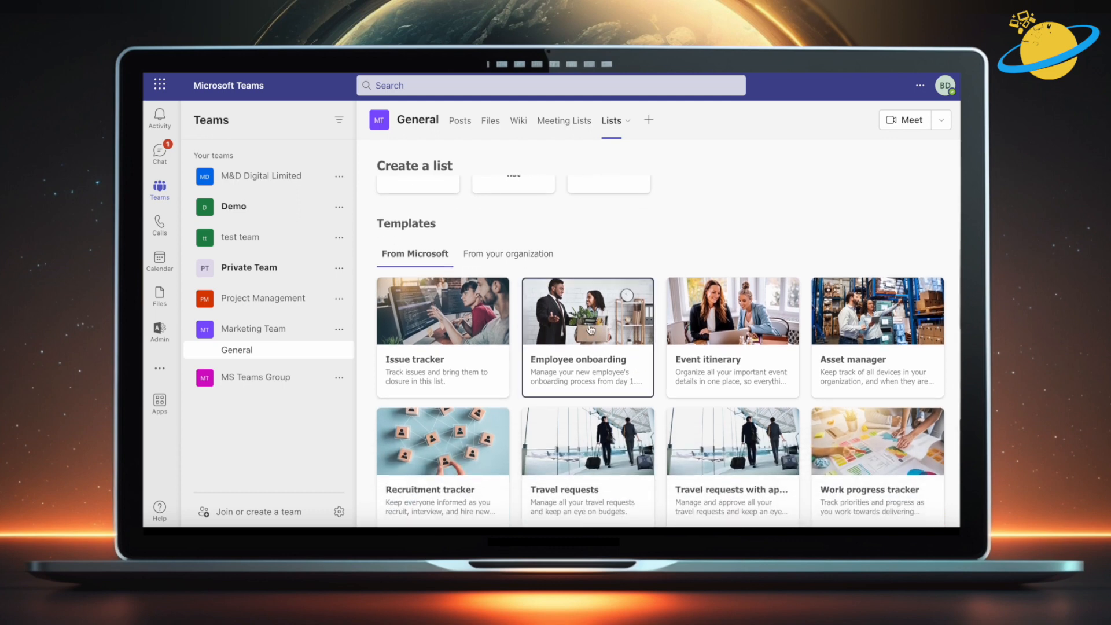
pyautogui.click(589, 324)
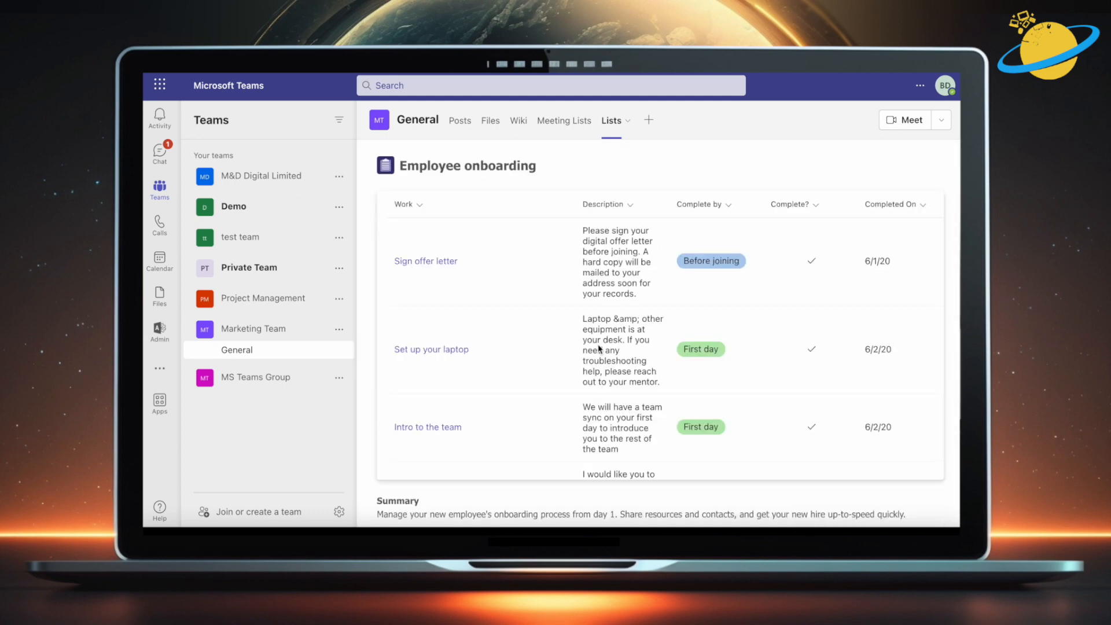
pyautogui.scroll(-3, 617, 382)
pyautogui.scroll(-5, 616, 382)
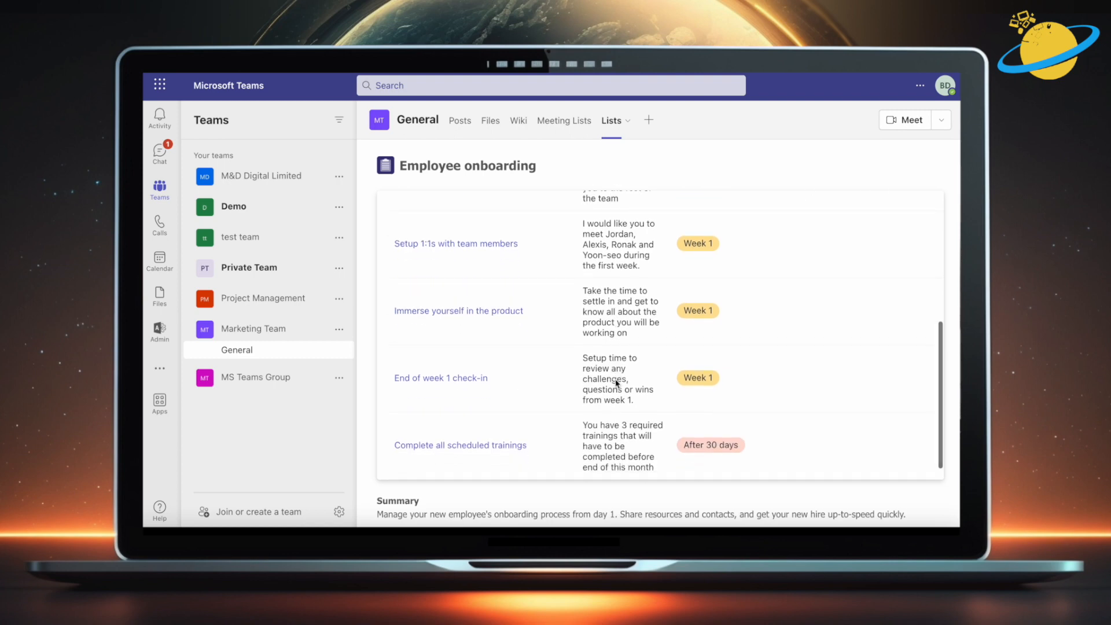
pyautogui.click(817, 504)
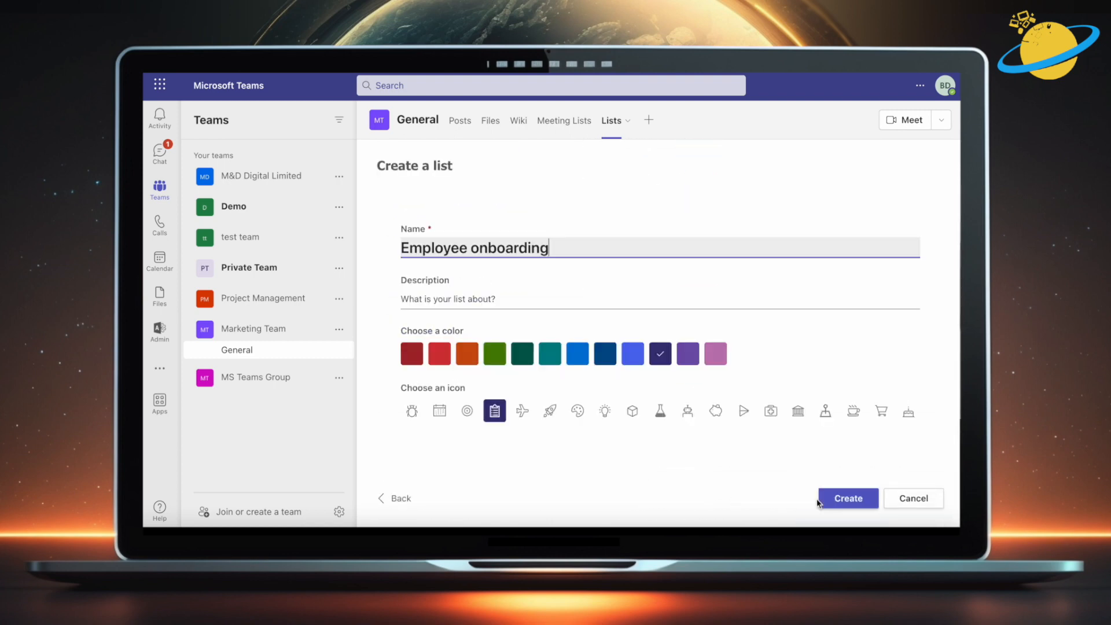
pyautogui.click(845, 499)
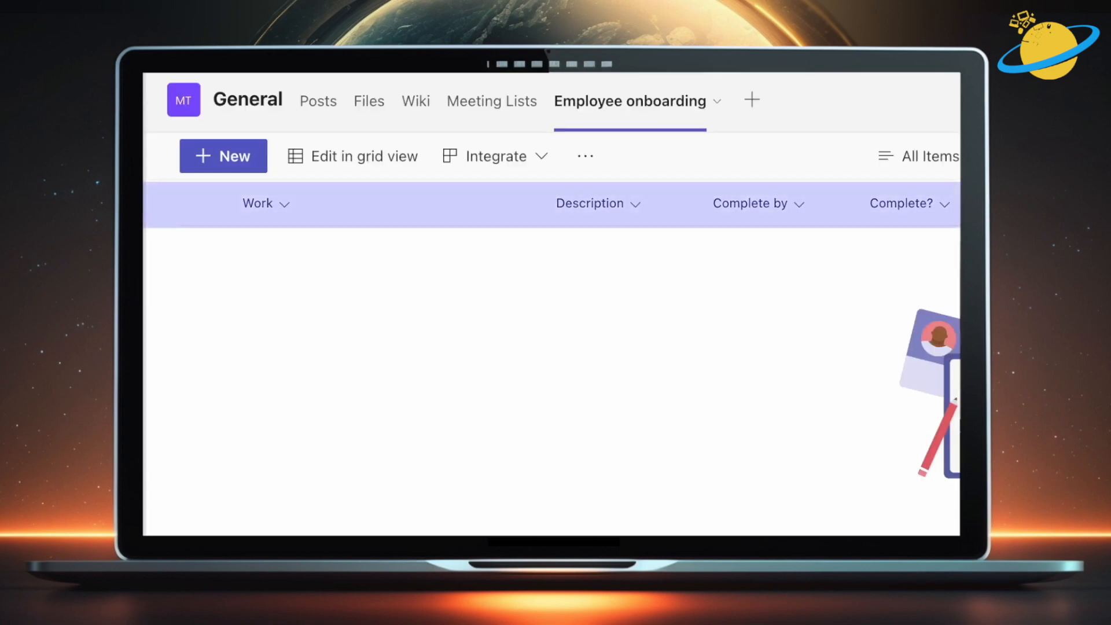
# - Look through the columns of the Employee onboarding list and open a blank form for a new item
pyautogui.hscroll(8, 552, 359)
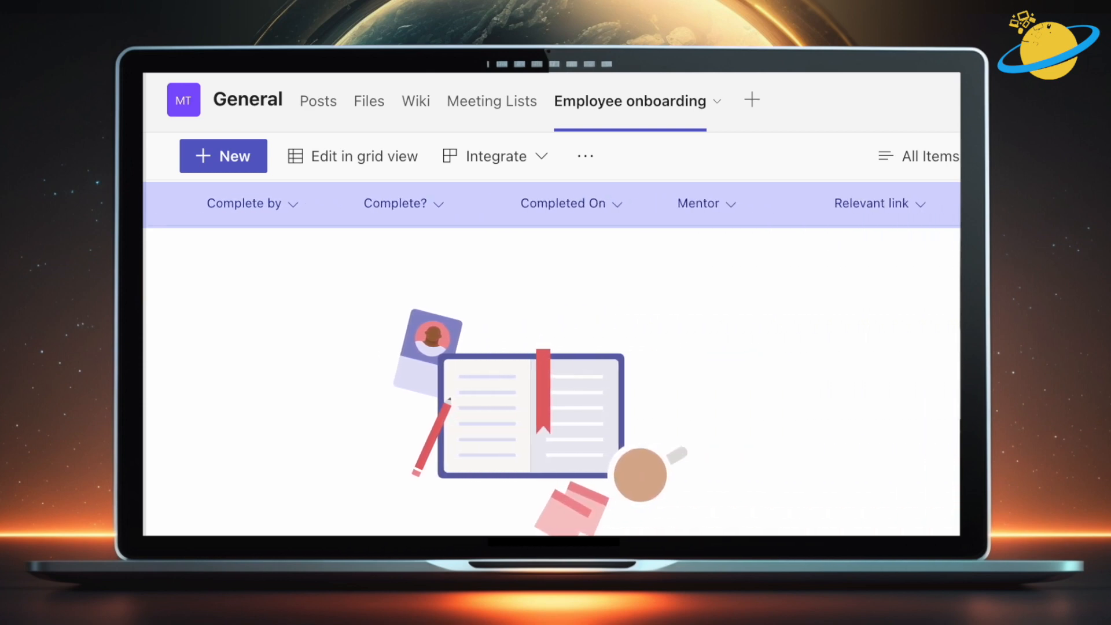
pyautogui.hscroll(-2, 551, 359)
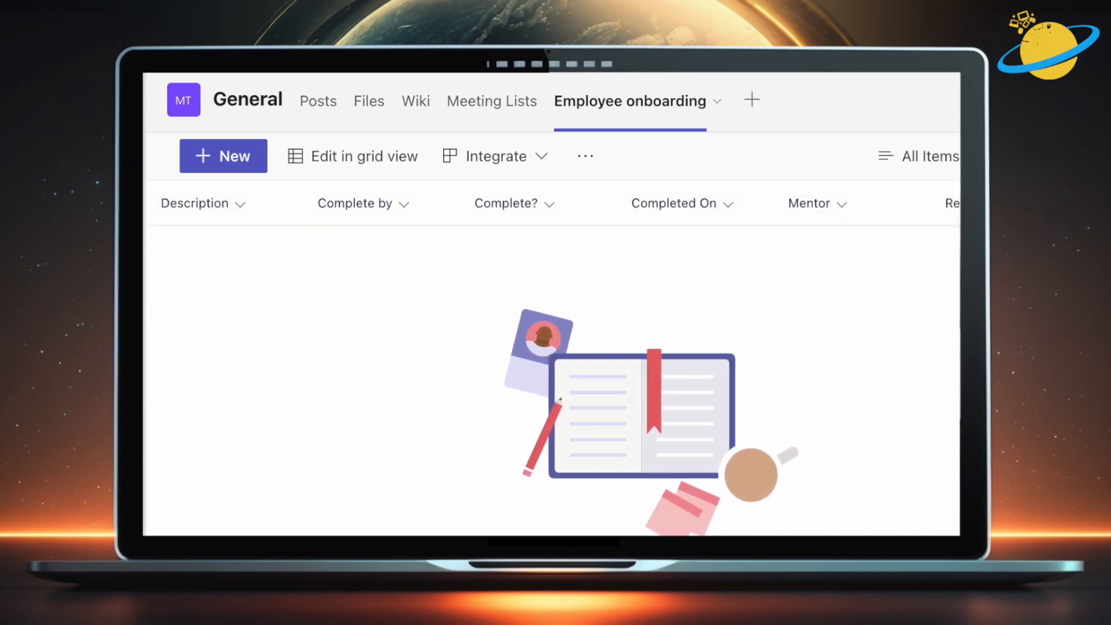
pyautogui.hscroll(-7, 342, 248)
pyautogui.click(241, 164)
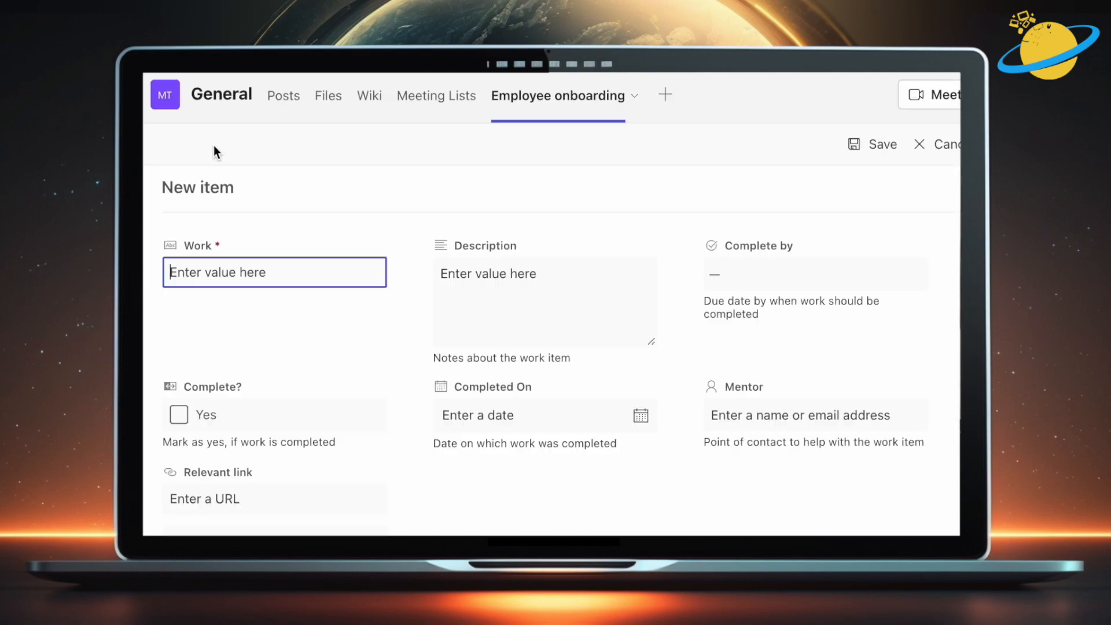